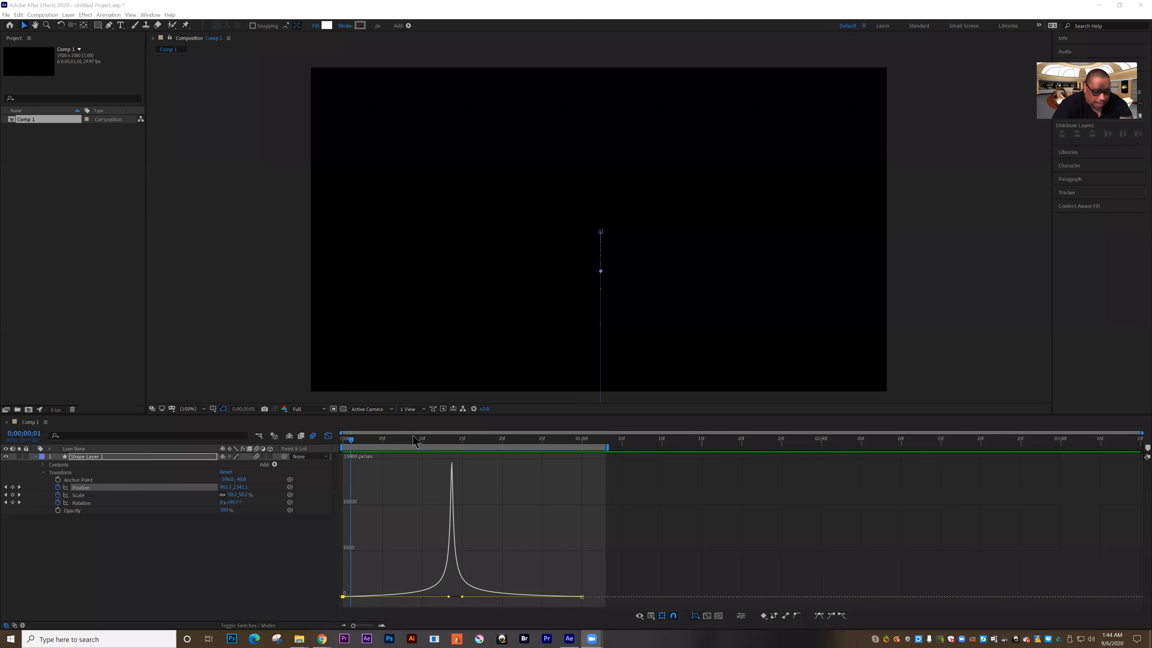
Step: Preview the existing shape animation in the current composition
click(366, 447)
key(space)
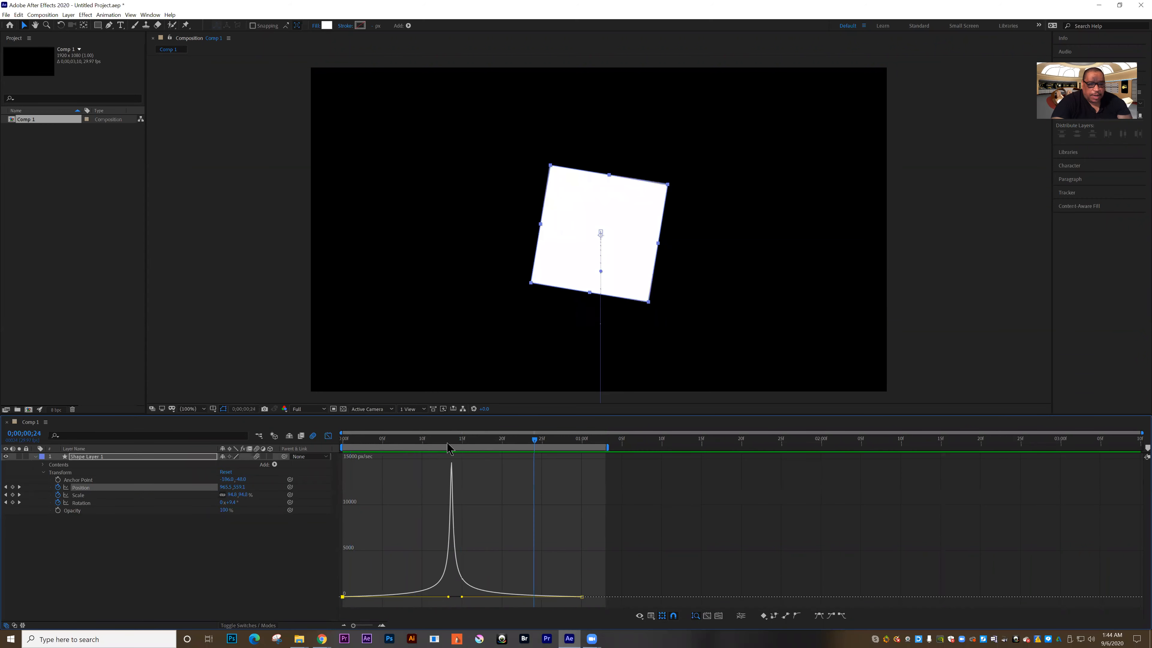
key(space)
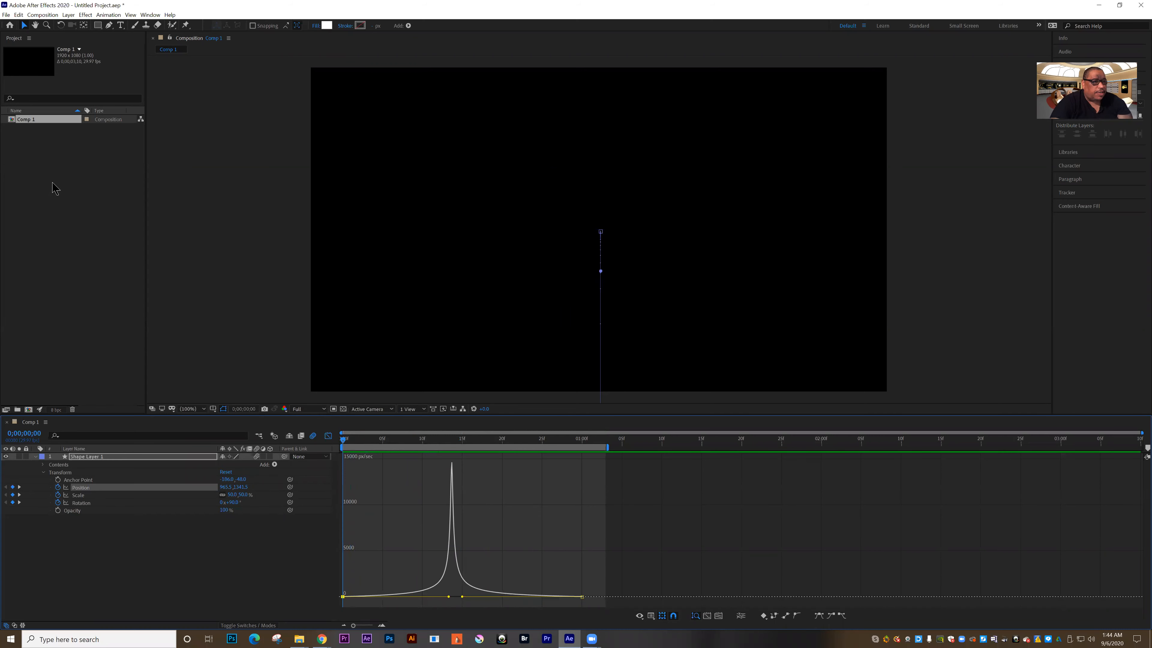
Step: Close the current composition and create a new one with a width and height of 1000 px
click(4, 15)
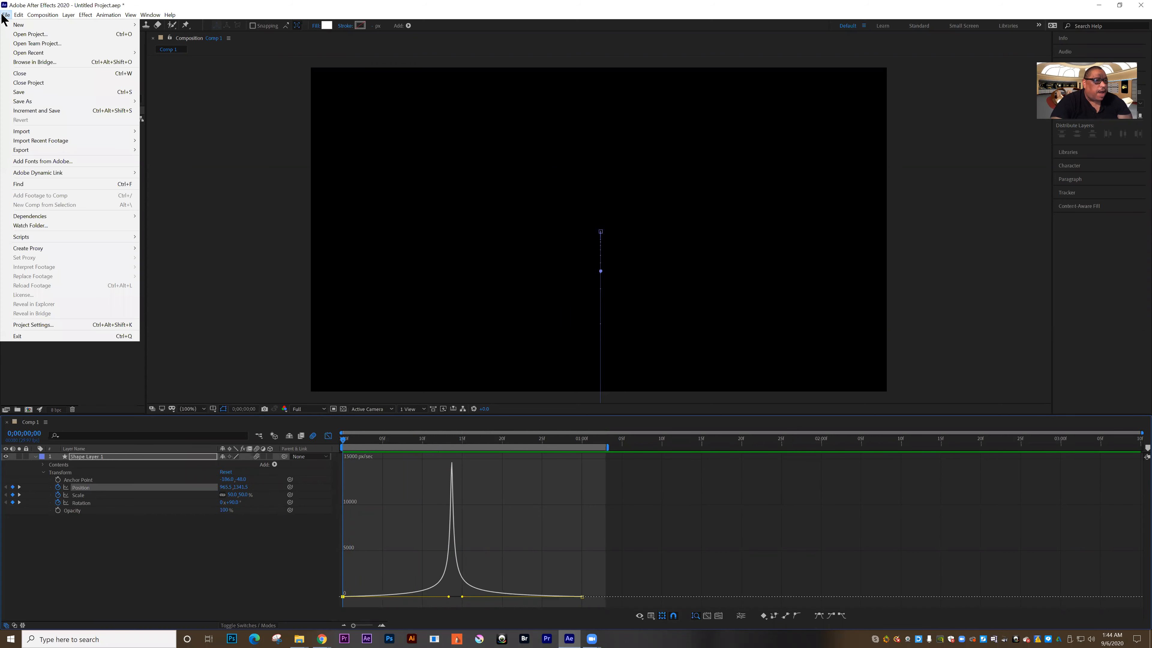
click(19, 74)
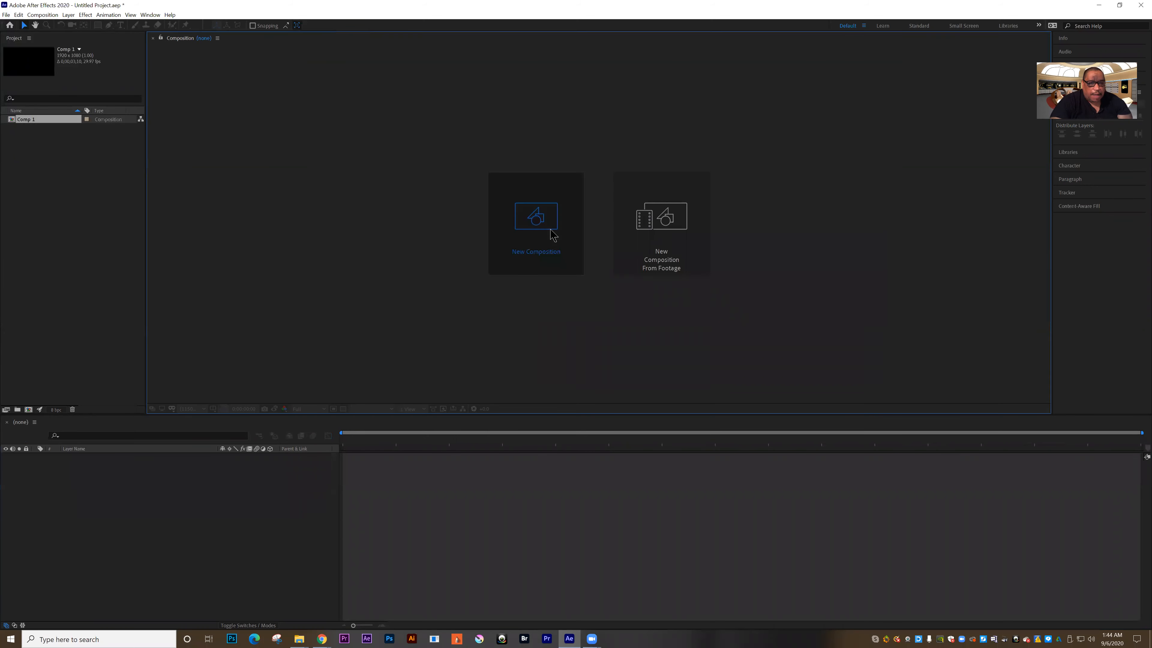
click(552, 235)
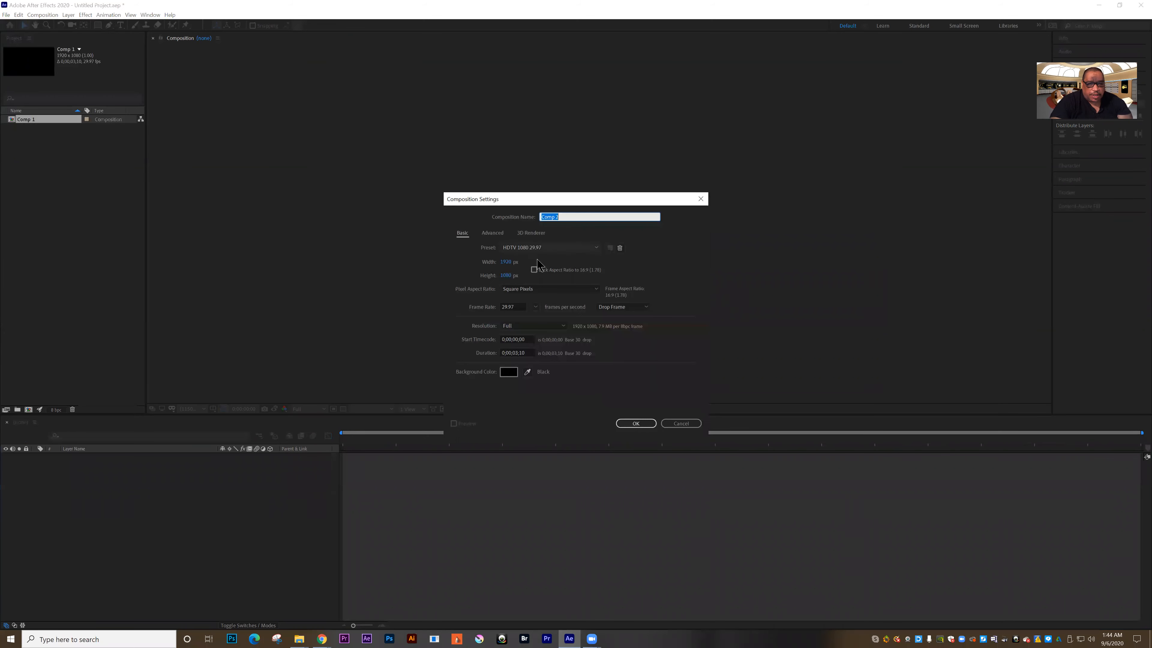
click(506, 263)
text(1)
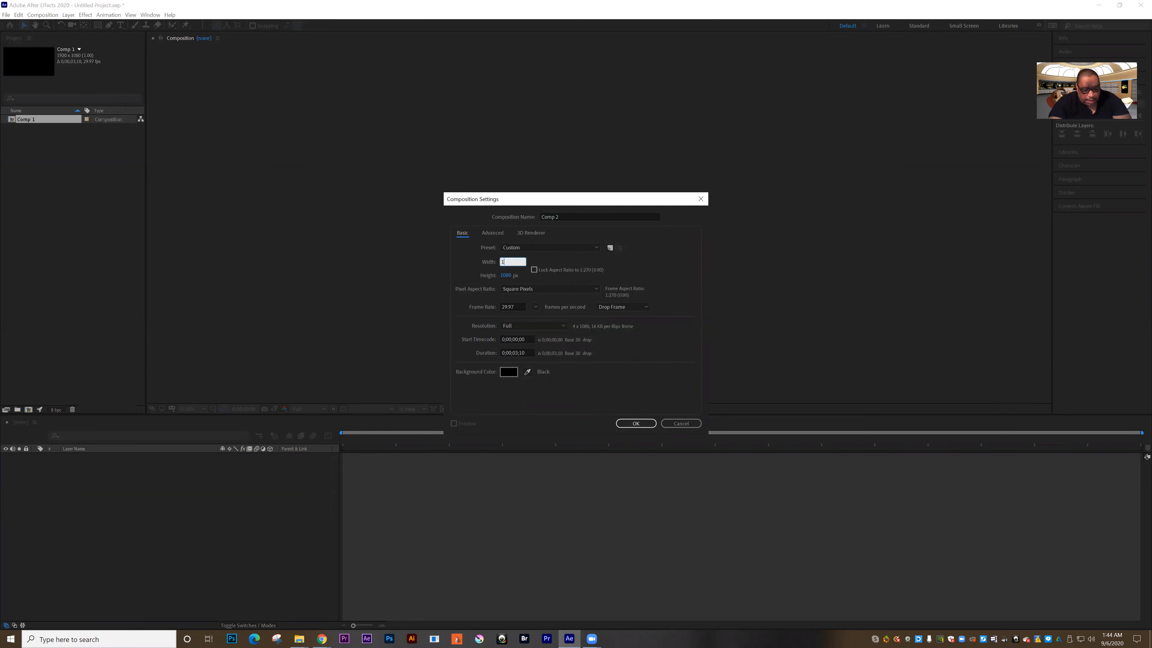
text(000)
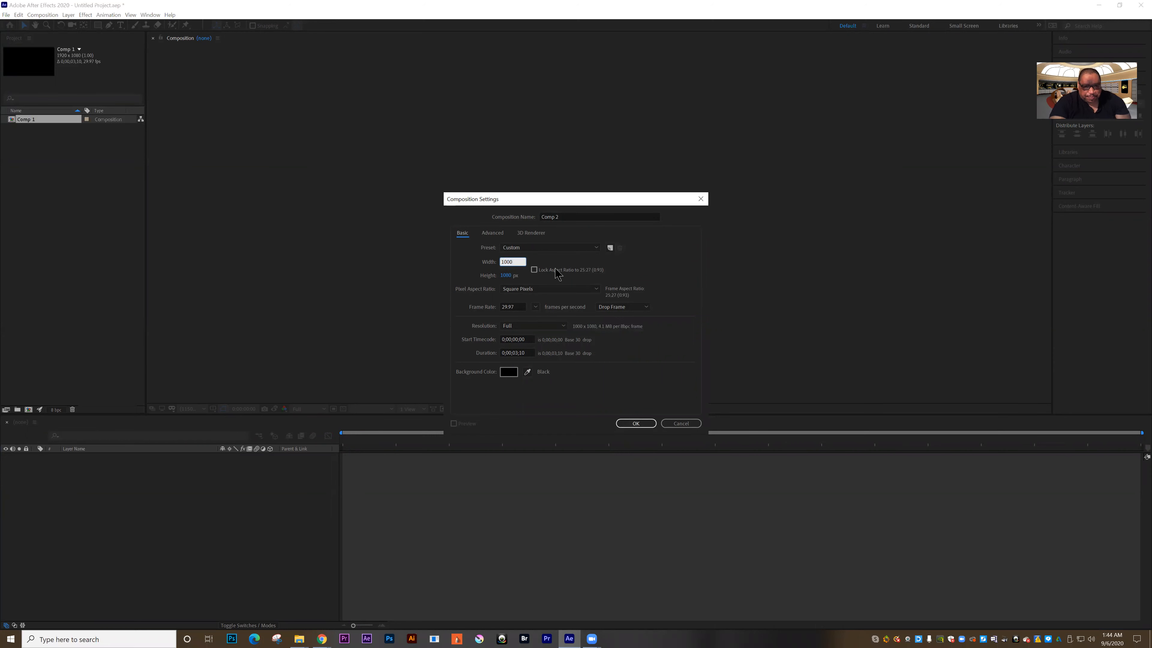
click(506, 276)
text(100)
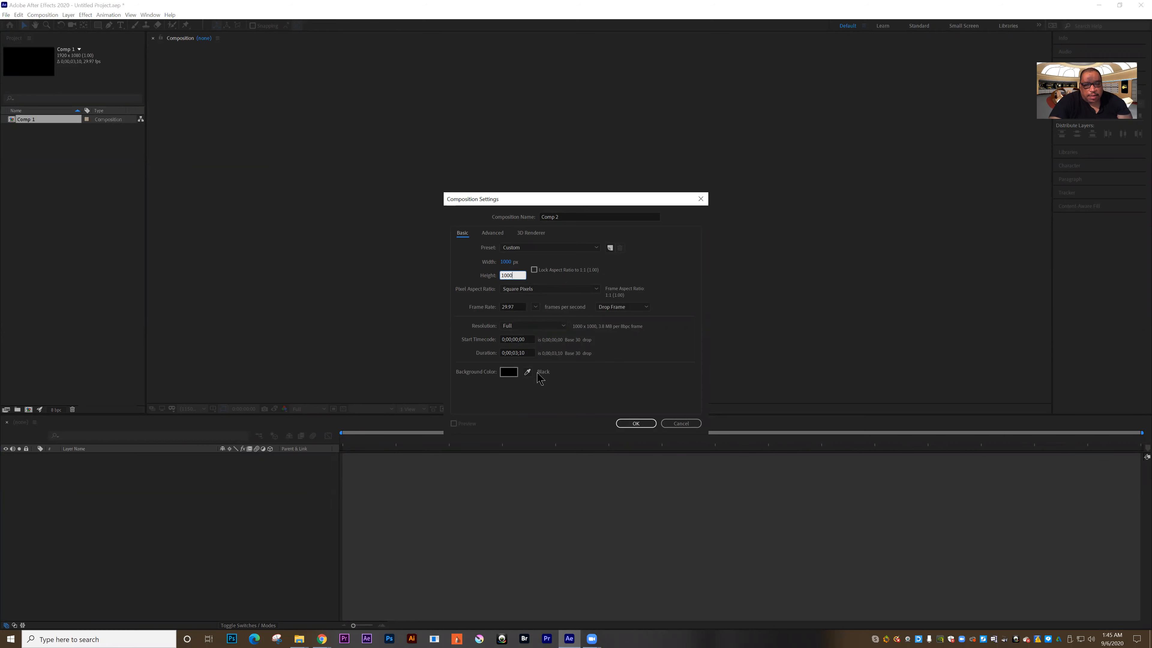
click(628, 424)
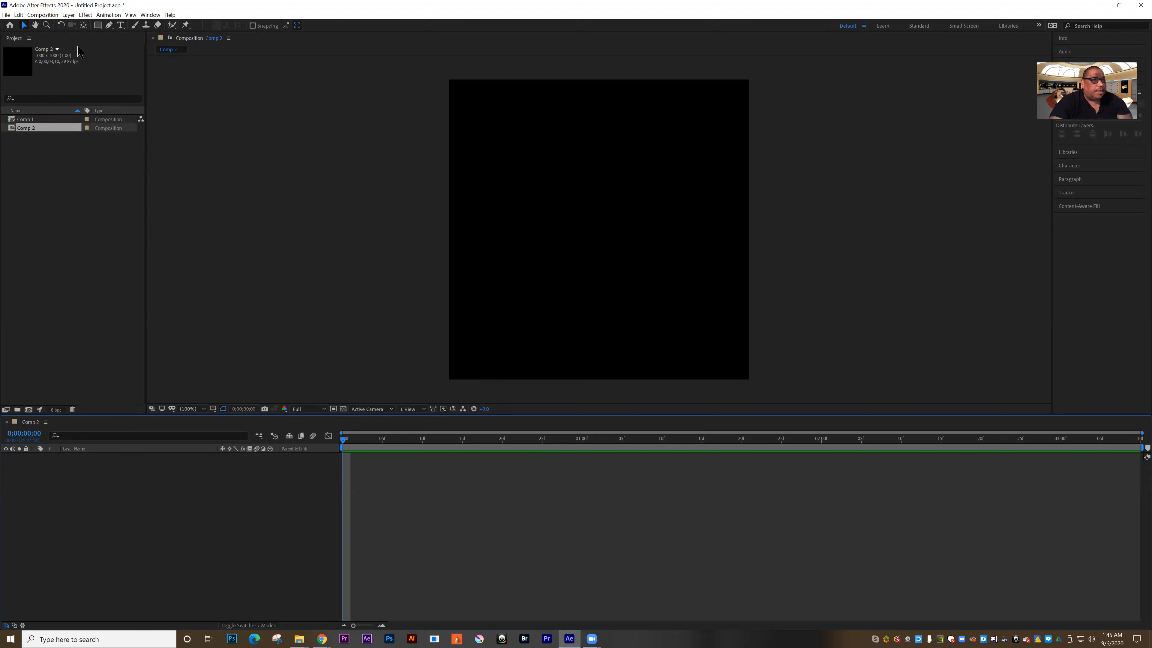
Step: Create a blue-filled rectangle shape layer that covers the whole composition
click(98, 26)
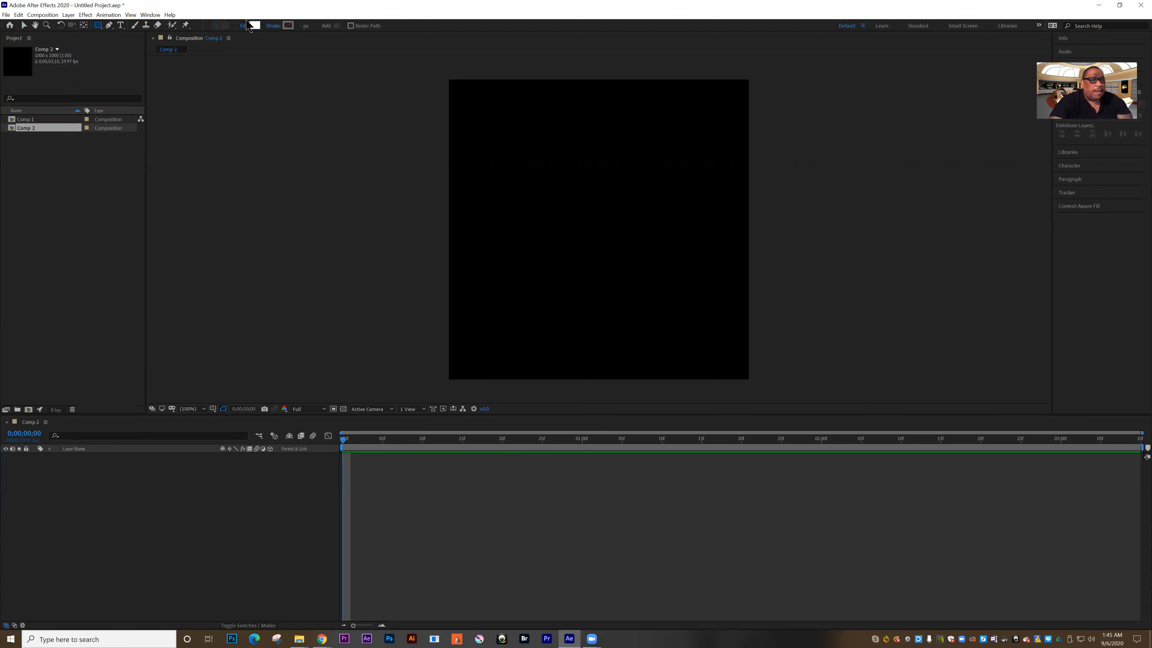
click(254, 26)
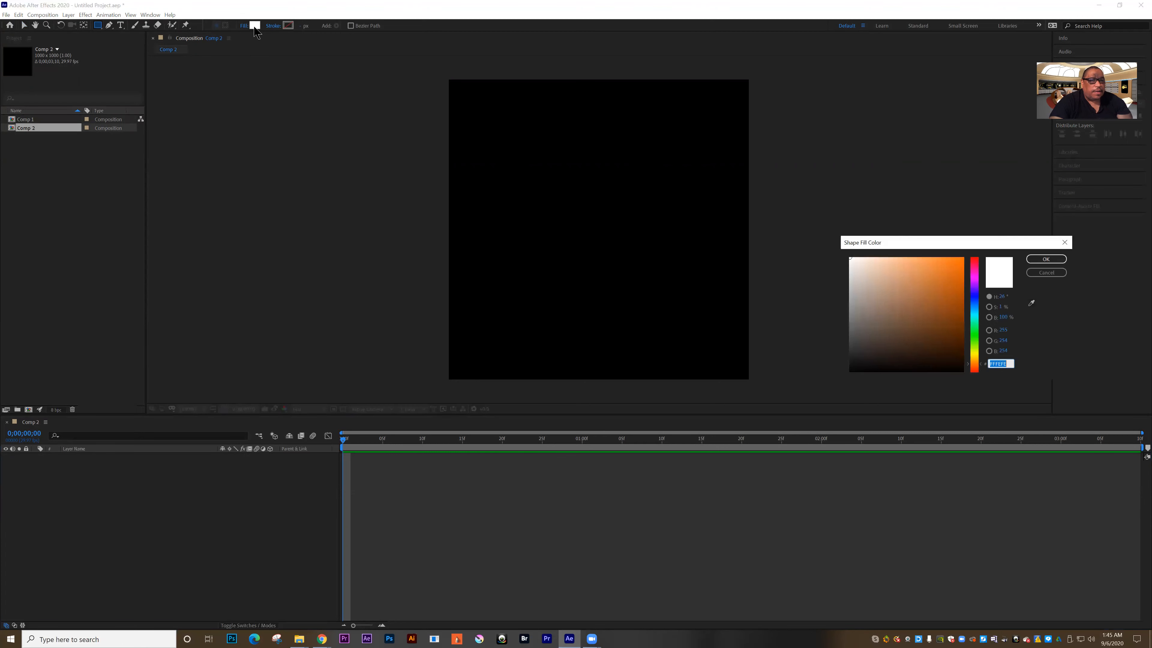
click(975, 311)
click(933, 298)
click(941, 321)
click(974, 305)
click(943, 294)
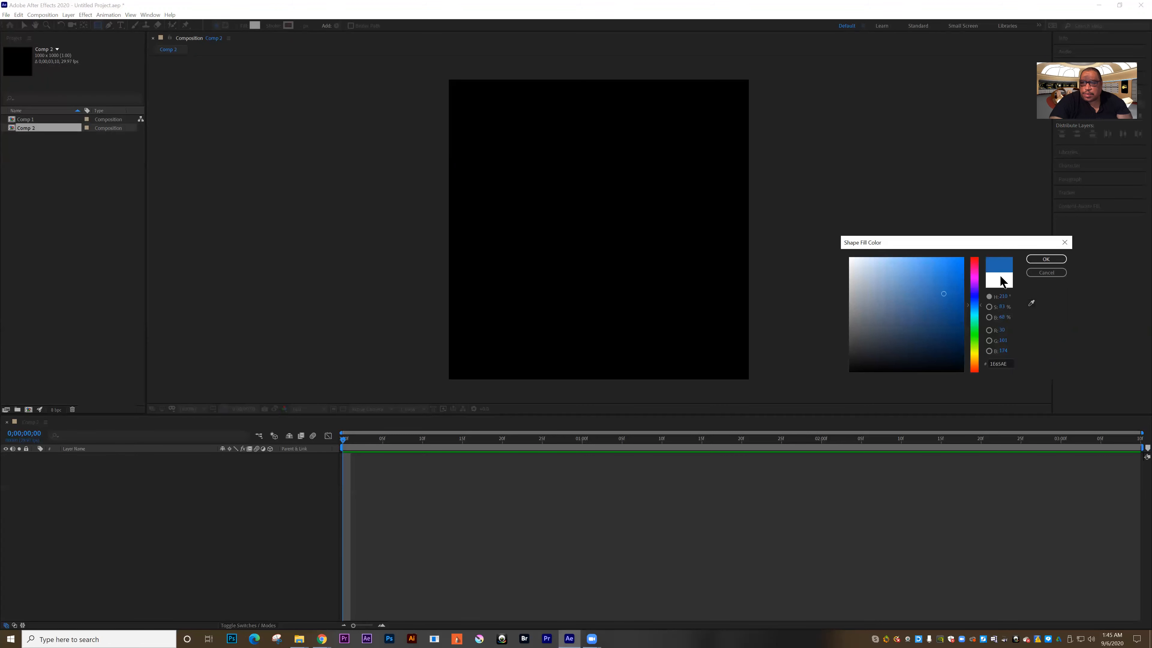
click(1046, 258)
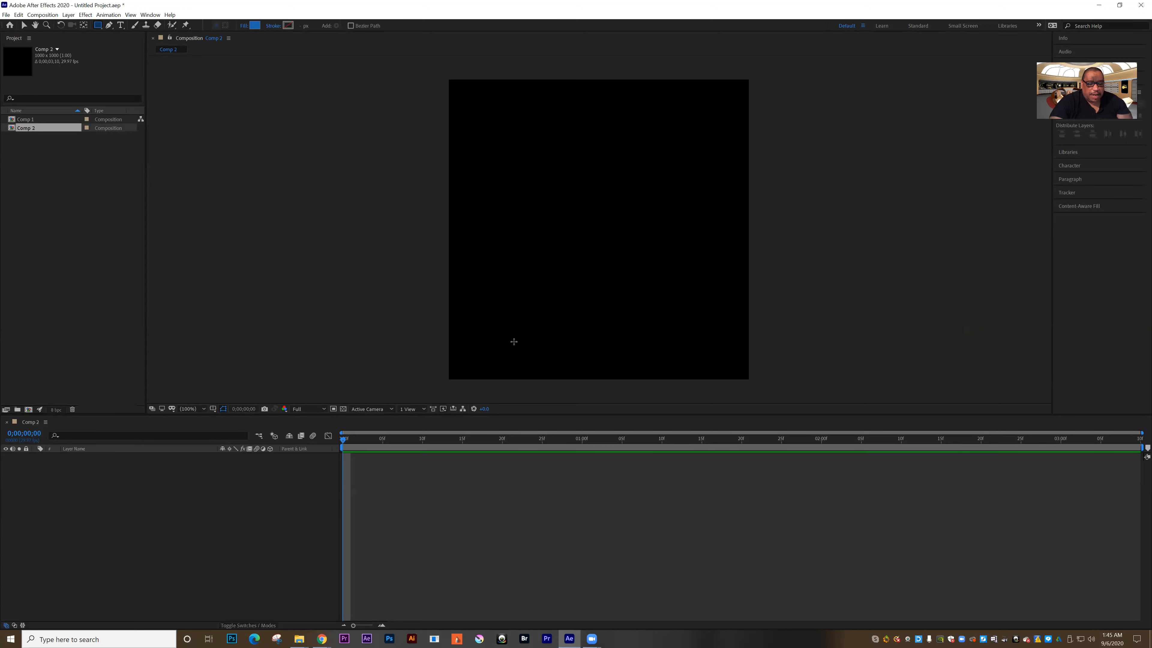
double_click(97, 26)
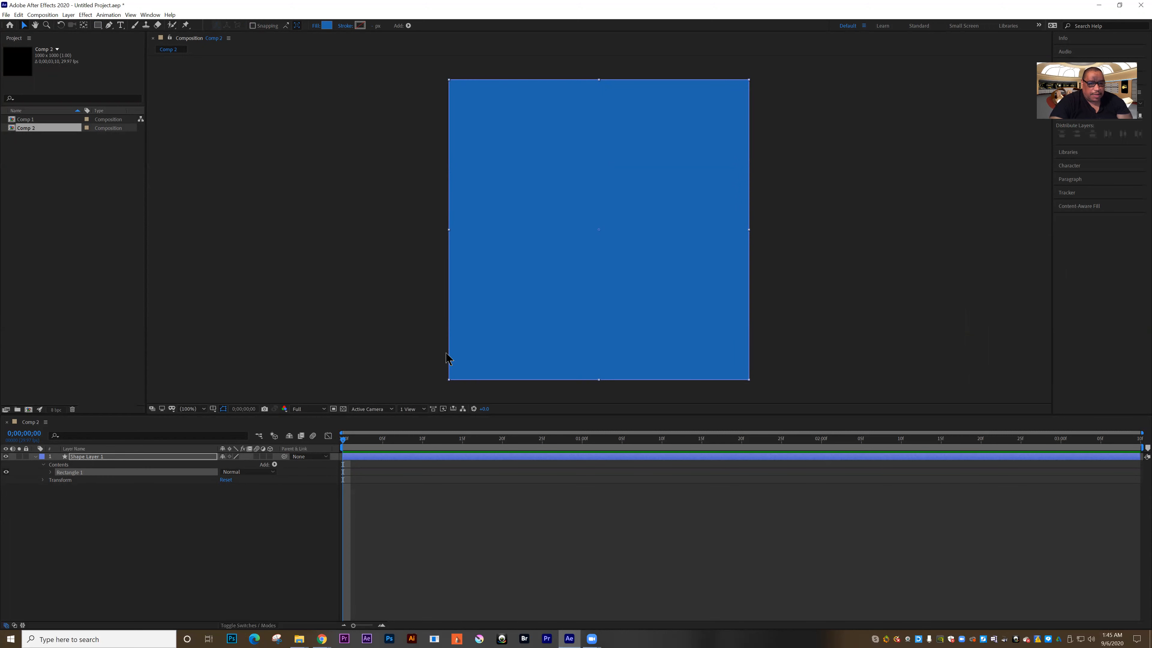
Step: Collapse the blue rectangle layer's properties and rename the layer sky
click(45, 466)
click(45, 465)
click(38, 465)
click(35, 457)
click(83, 457)
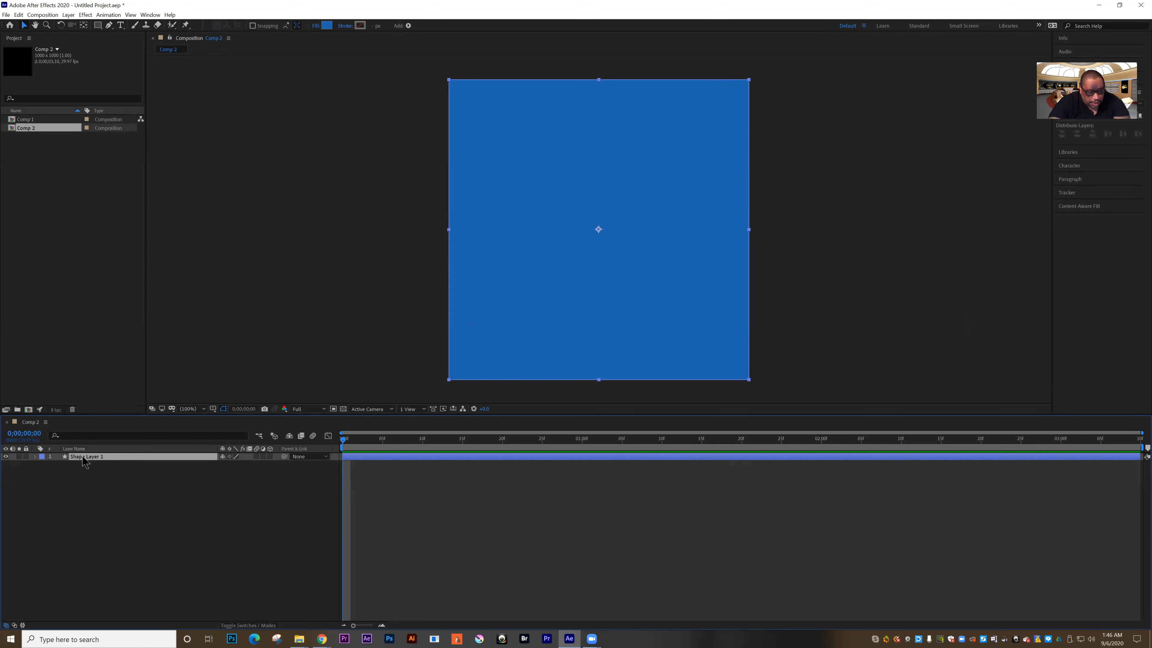
key(Return)
text(sky)
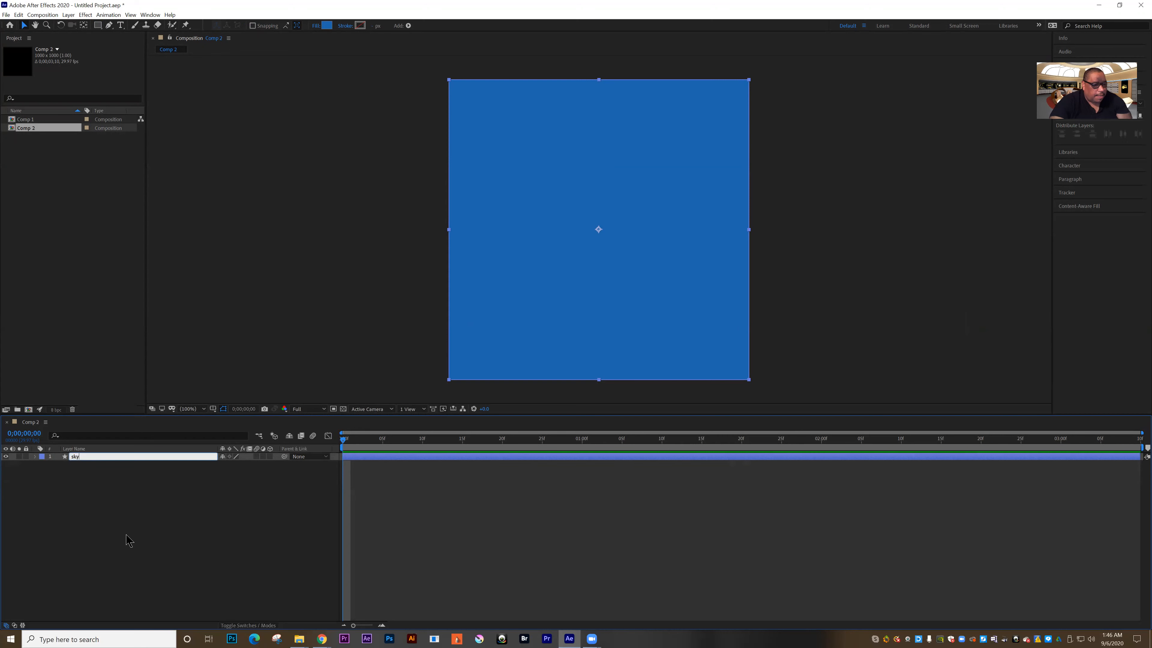
click(136, 536)
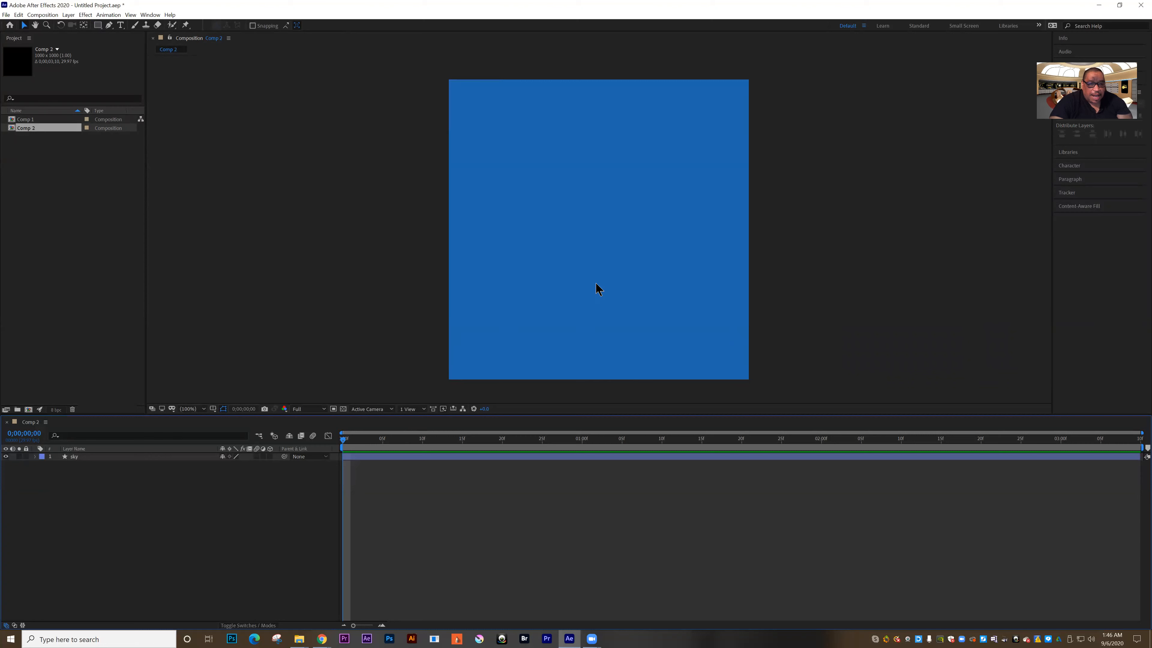
click(511, 310)
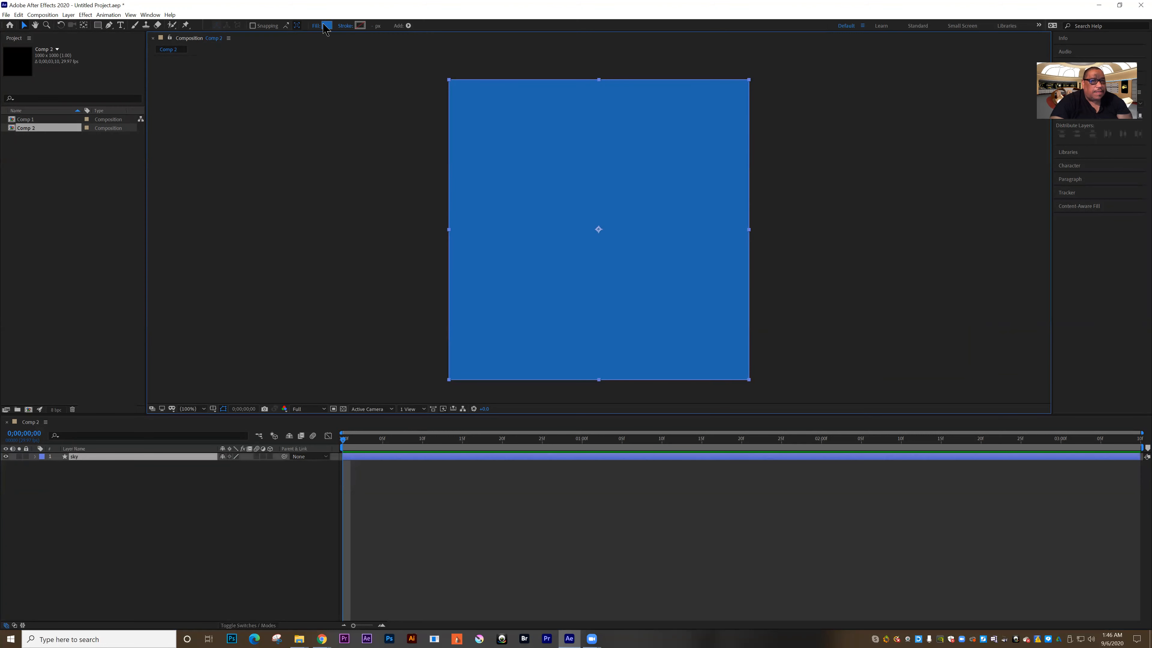
click(324, 26)
click(963, 308)
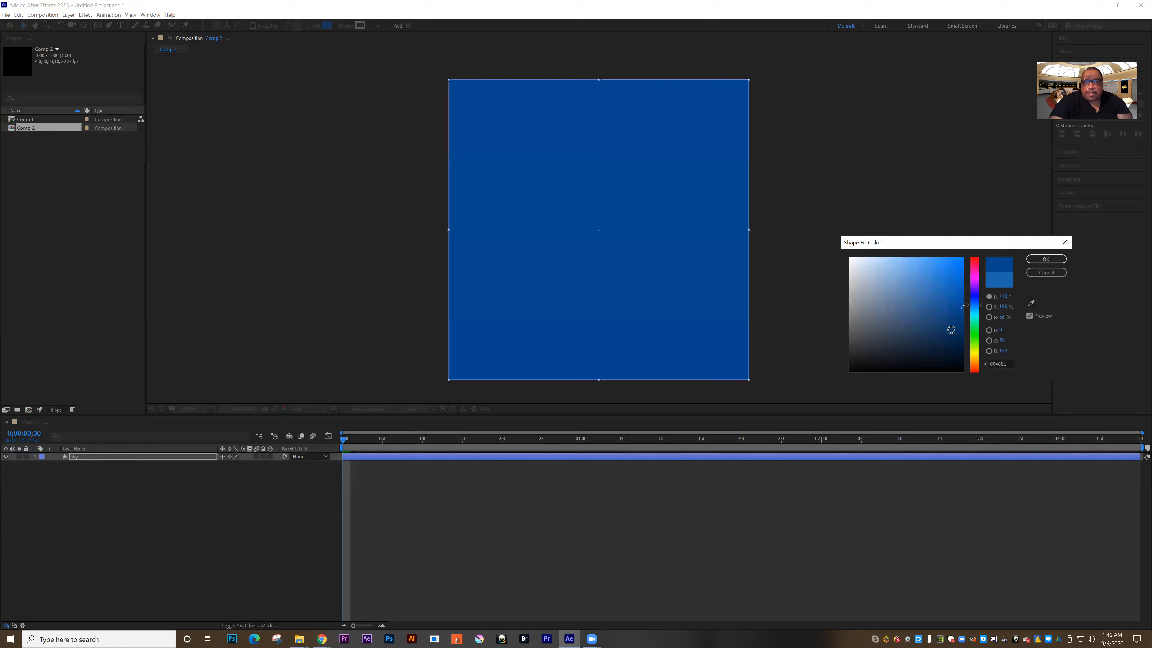
click(1039, 273)
click(319, 278)
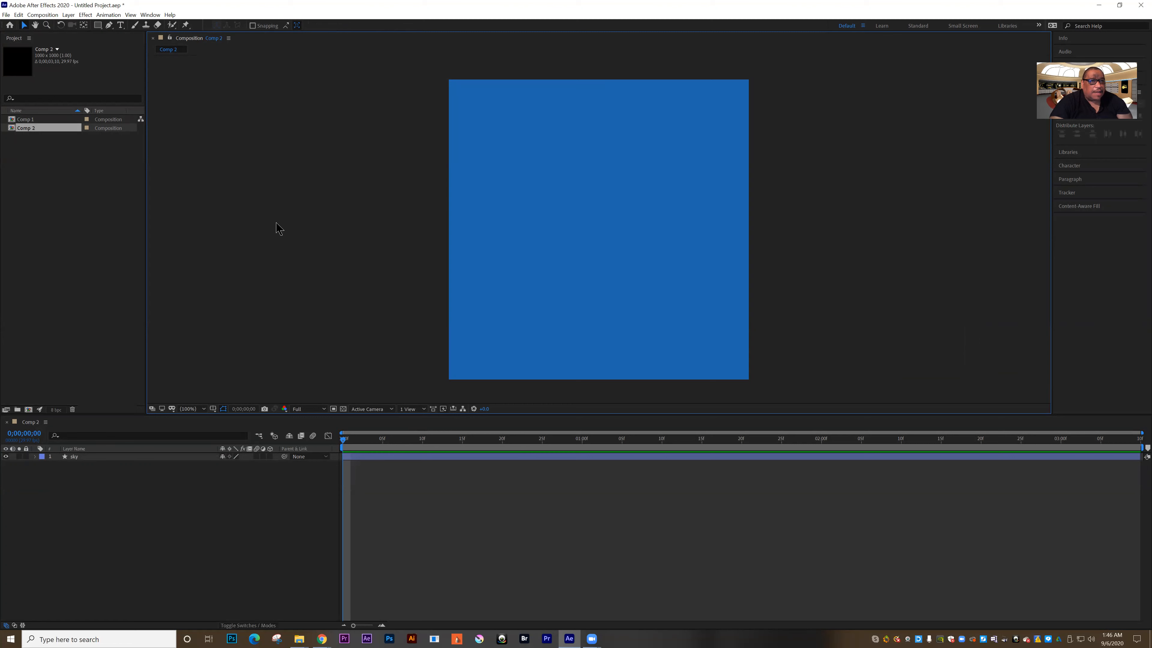
Step: Draw a brown (683816) rectangle across the full width of the composition's lower quarter on its own shape layer
click(98, 25)
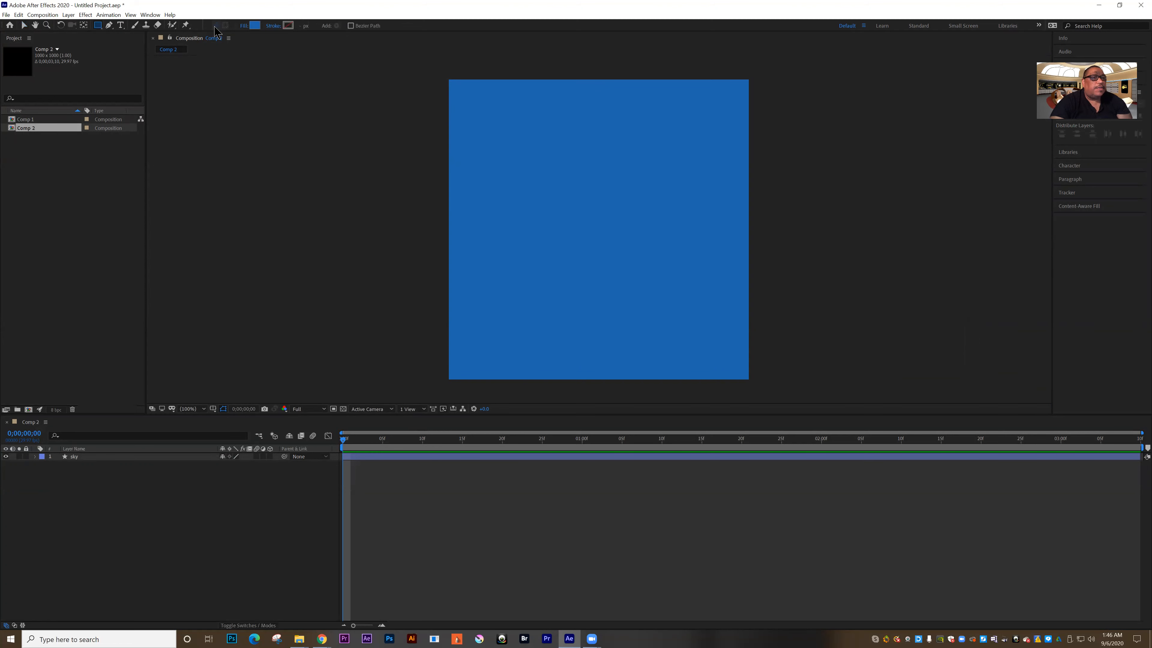
click(255, 25)
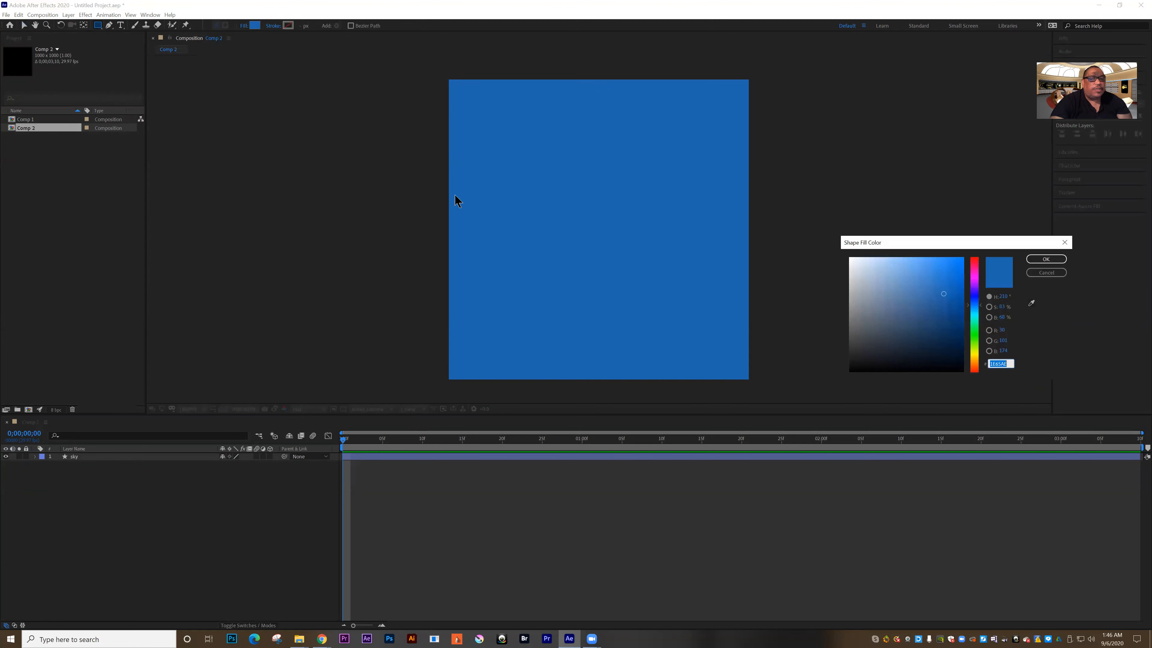
click(975, 366)
click(939, 325)
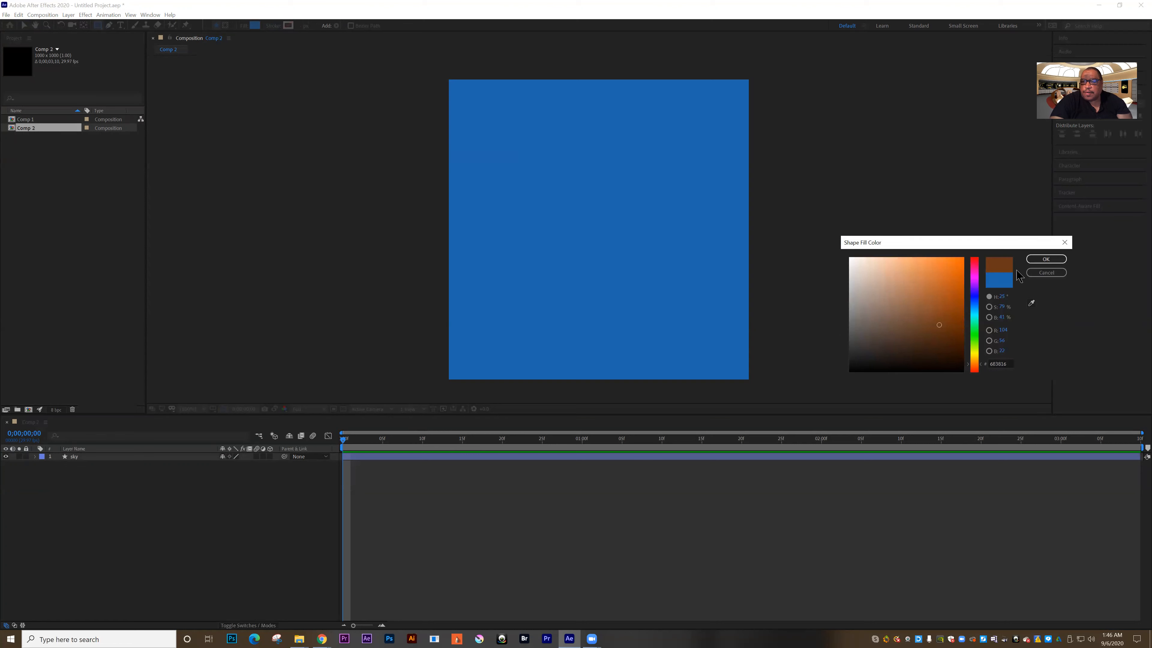
click(1046, 259)
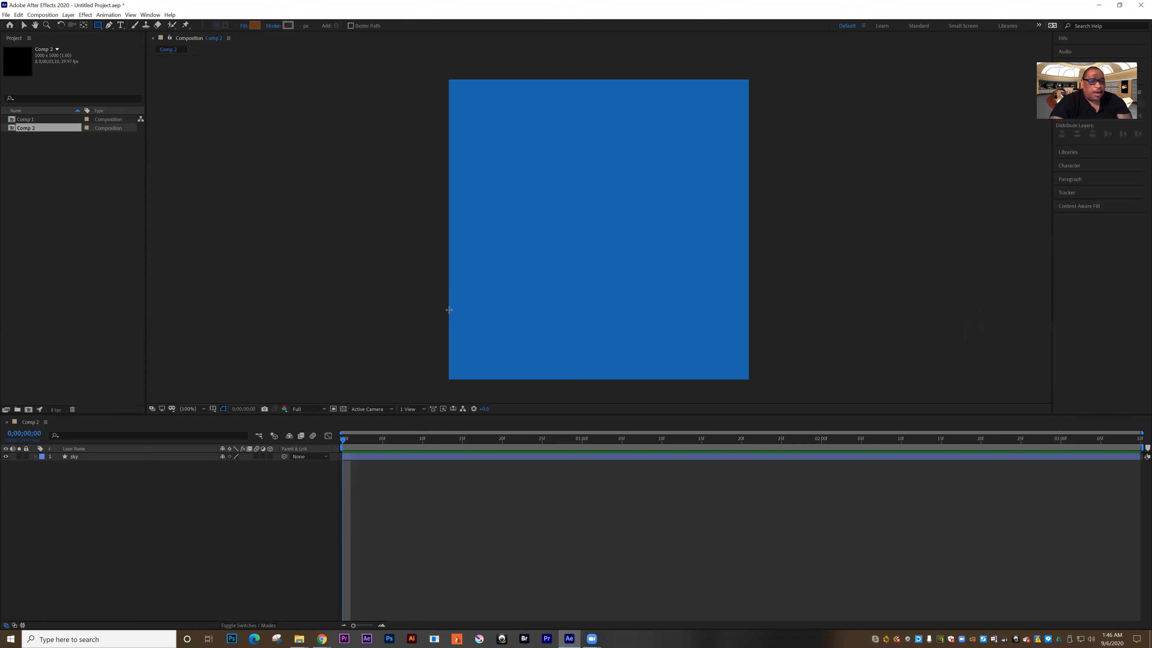
mouse_move(445, 310)
mouse_down()
mouse_move(502, 342)
mouse_move(754, 384)
mouse_up()
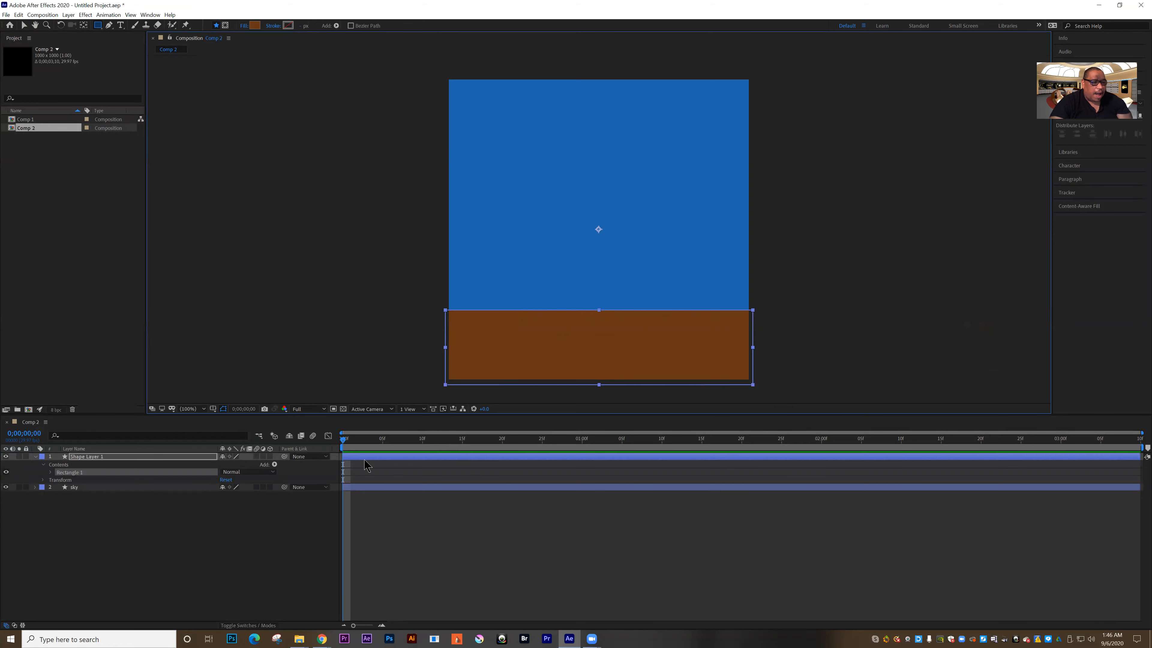
Step: Rename the brown rectangle's layer ground
click(35, 457)
key(Return)
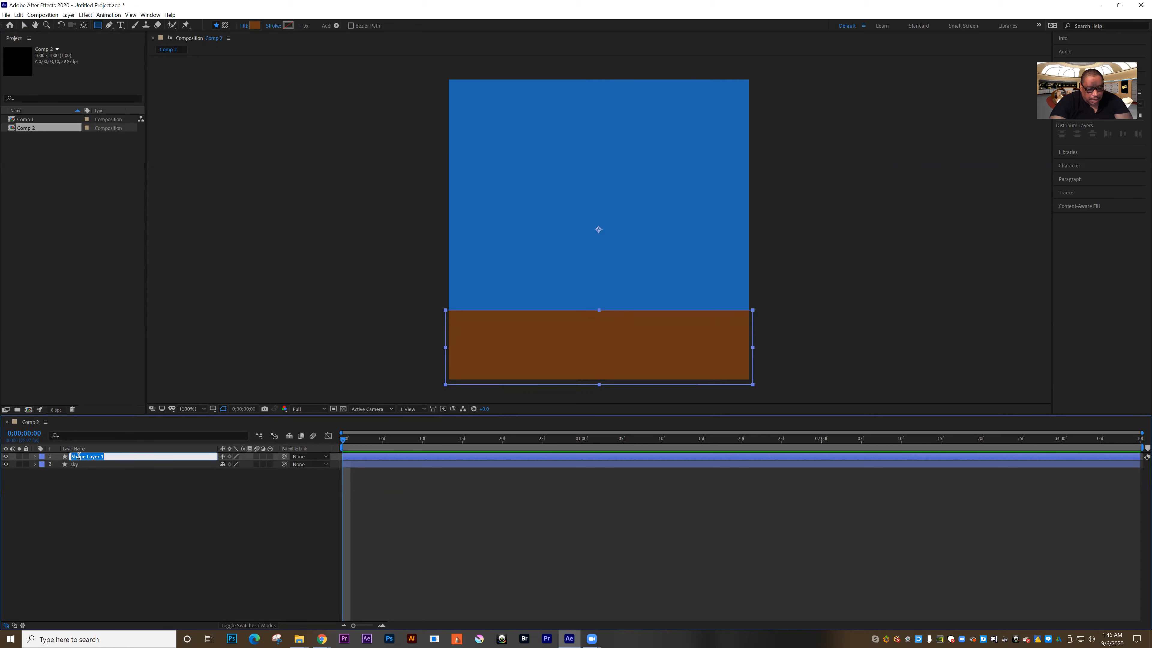
text(gro)
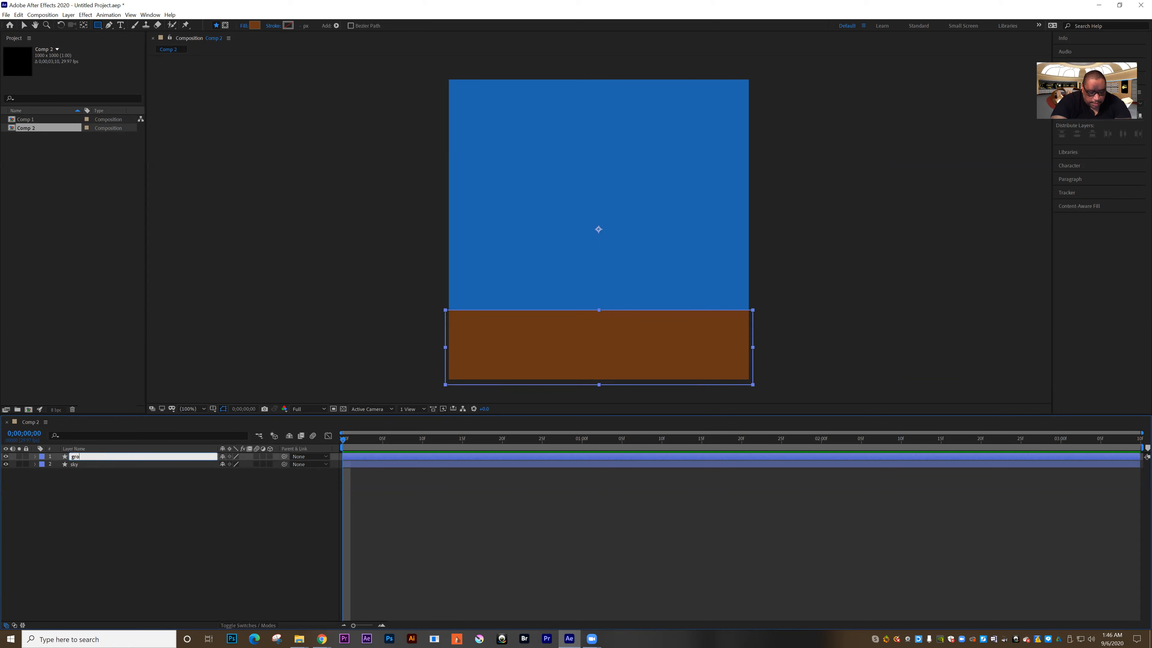
text(und)
click(239, 329)
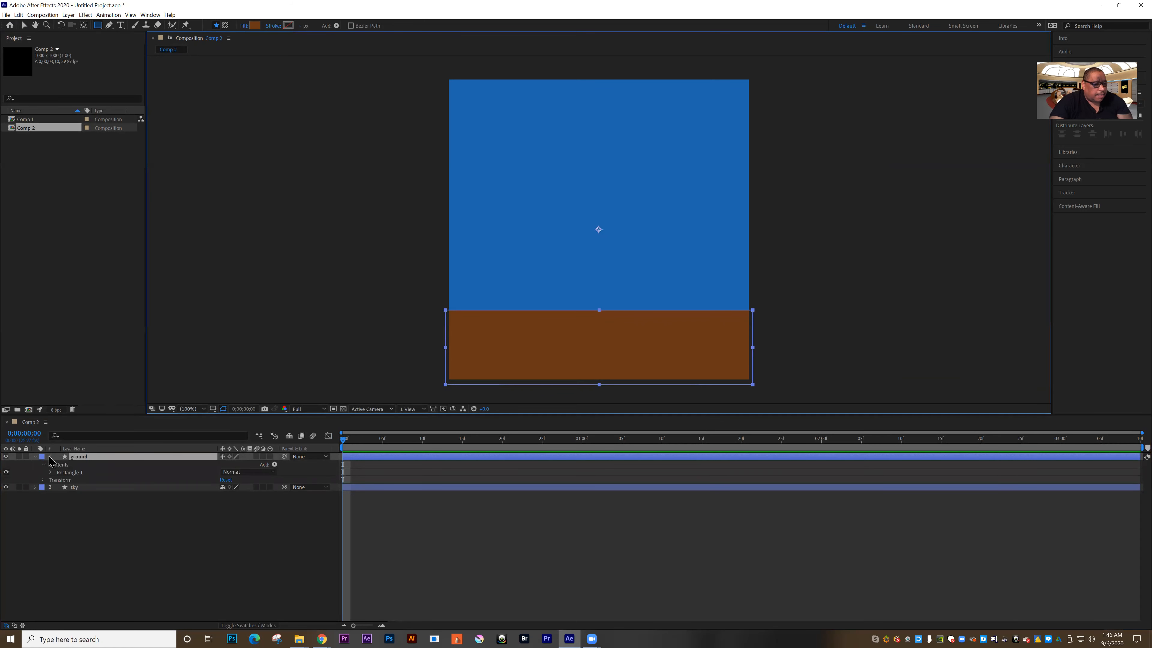
Step: Collapse the ground layer's properties and lock both the ground and sky layers
click(35, 457)
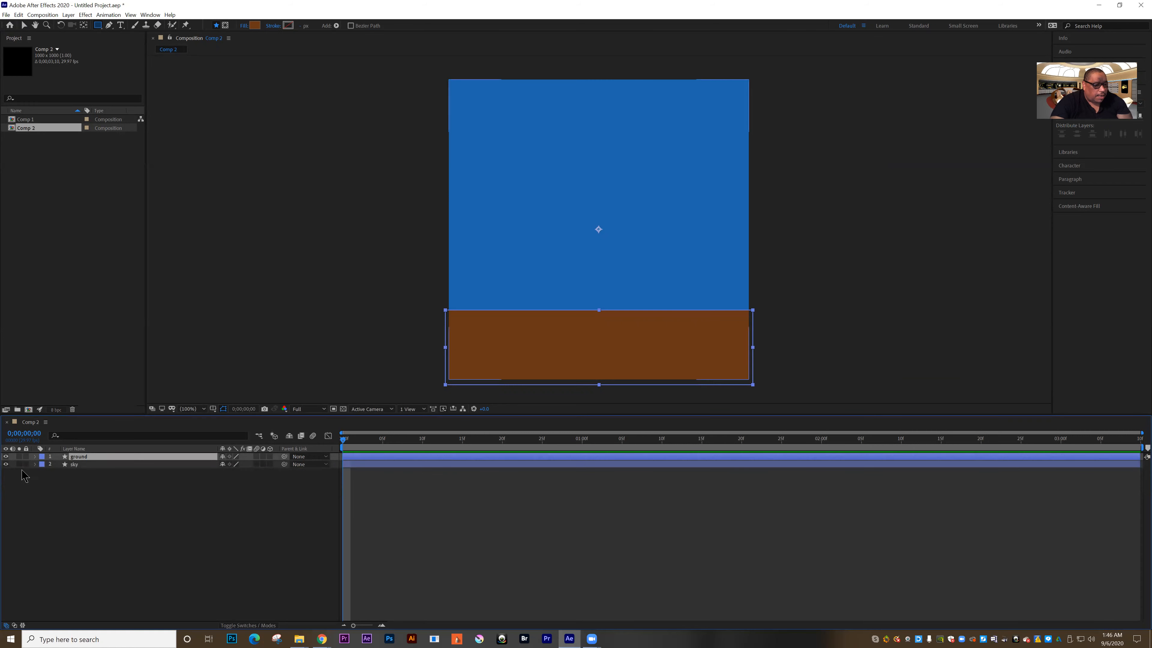
click(26, 456)
click(26, 464)
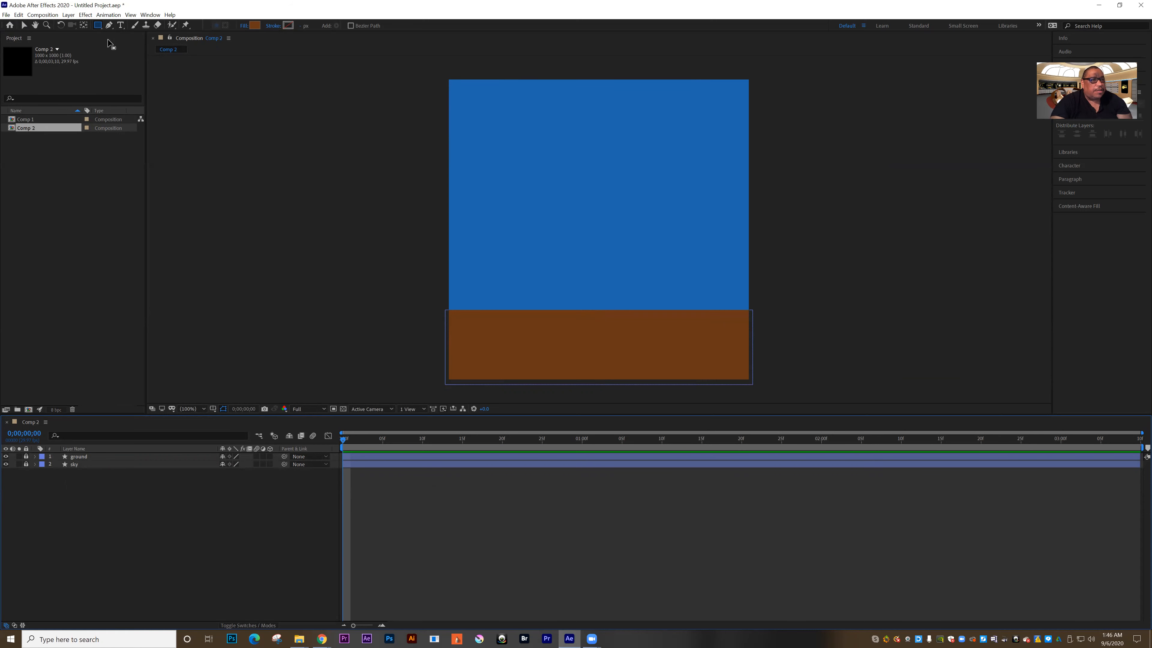
Step: Draw a bright red circle with the Ellipse tool in the sky, slightly left of center, and deselect it
drag(98, 26, 118, 46)
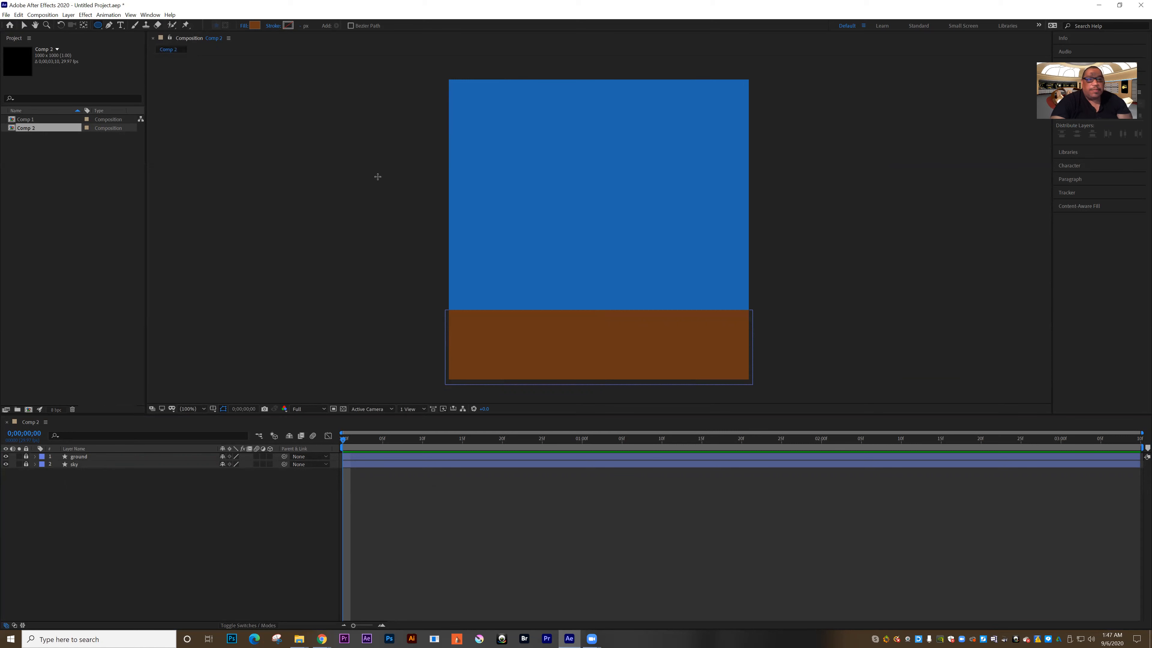
click(255, 25)
click(973, 371)
drag(973, 371, 973, 374)
click(958, 268)
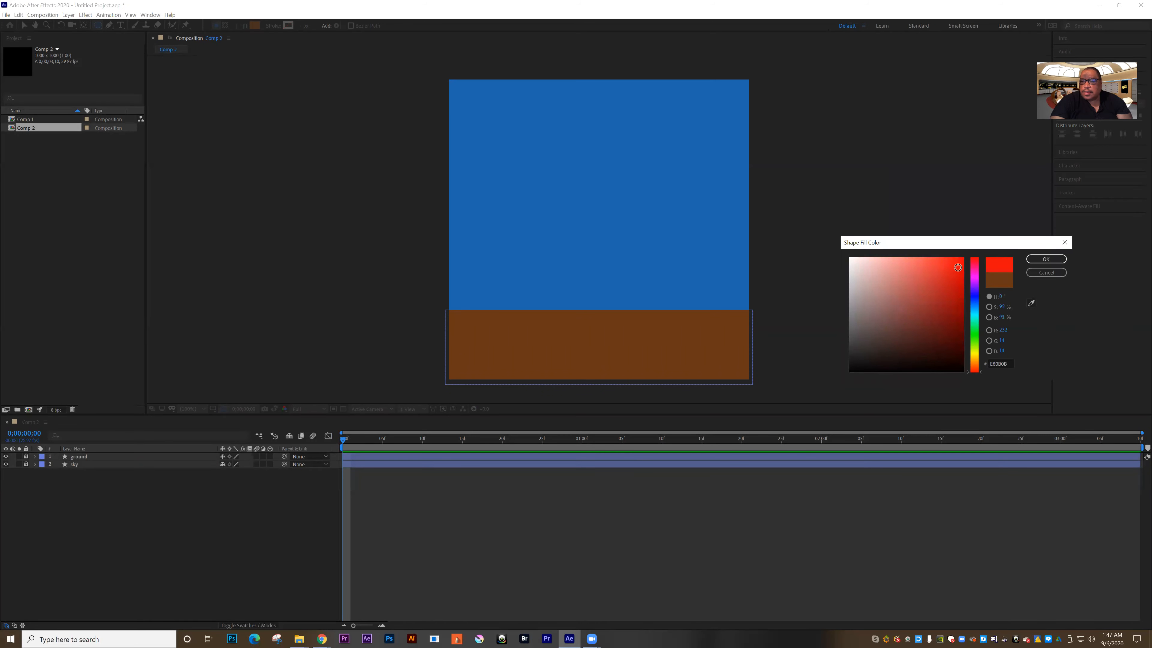
click(1046, 259)
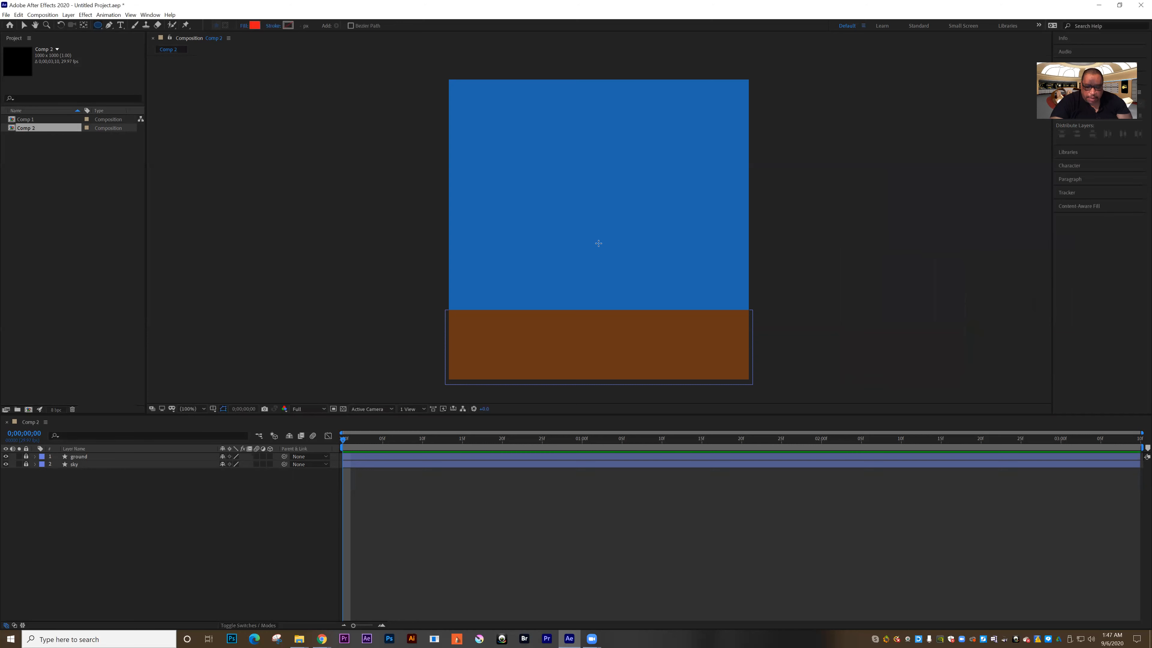
drag(526, 156, 582, 213)
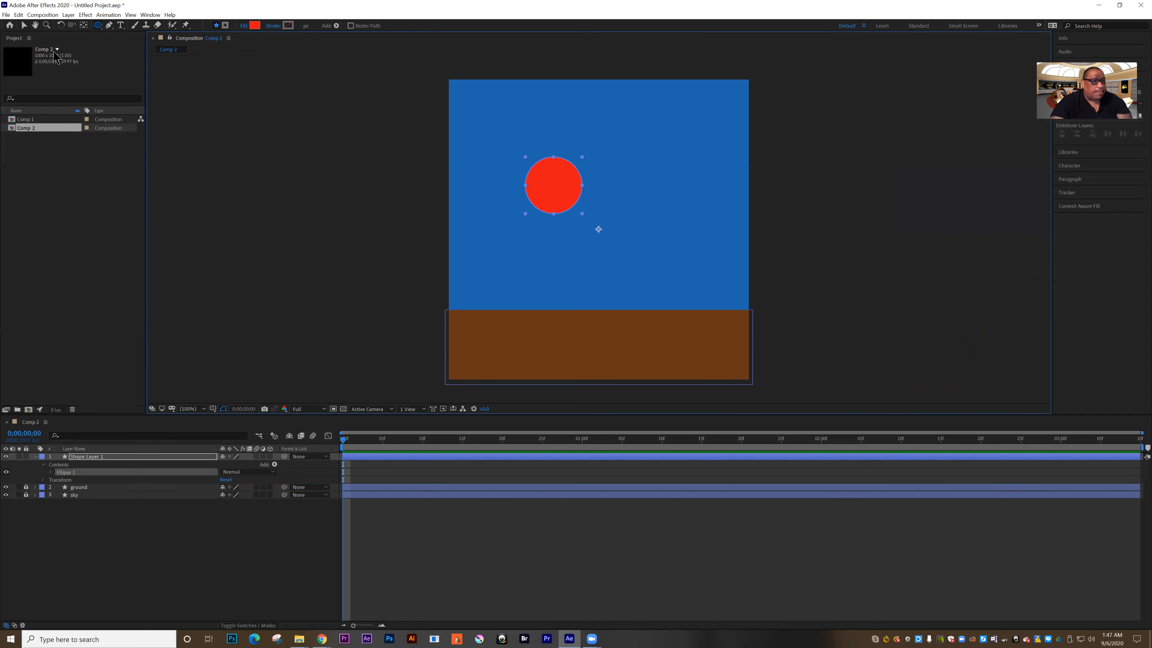
click(24, 25)
click(262, 272)
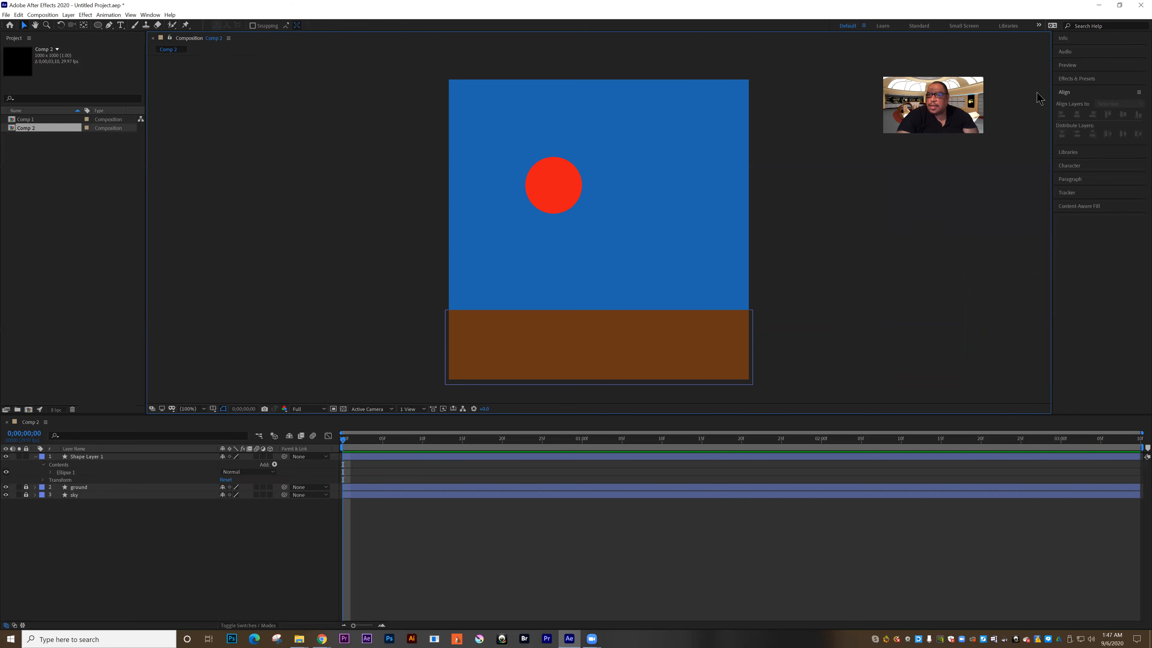
Step: Center the red circle horizontally in the composition, rename its layer ball, and collapse and deselect the layer
key(ctrl+a)
click(1078, 114)
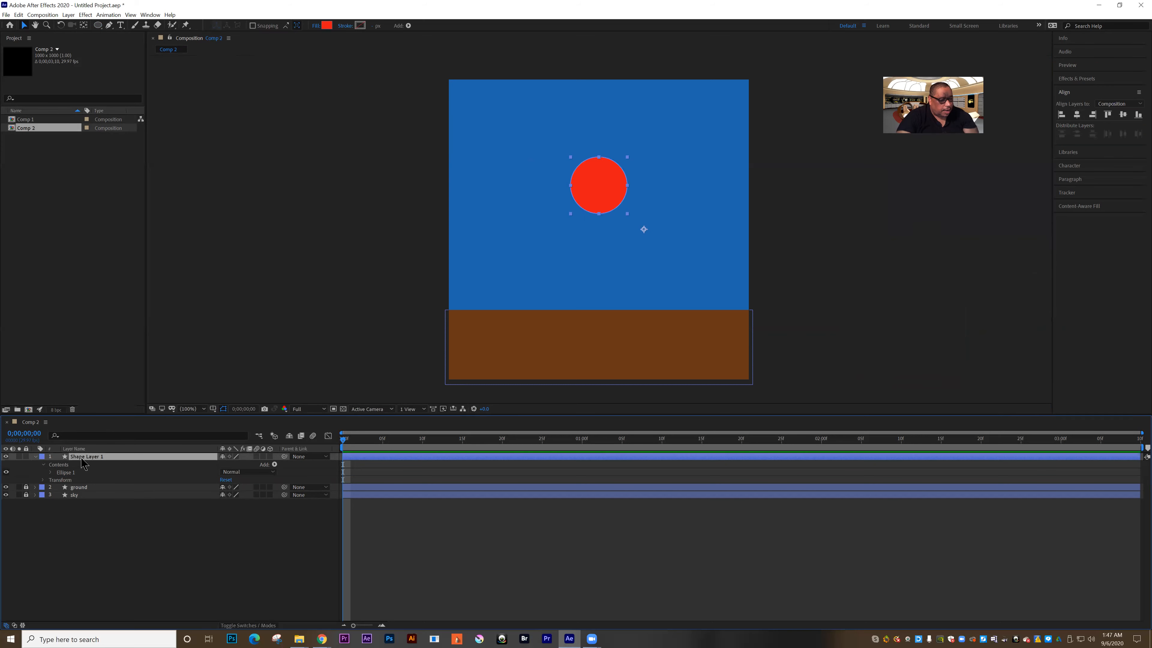
key(Return)
text(ball)
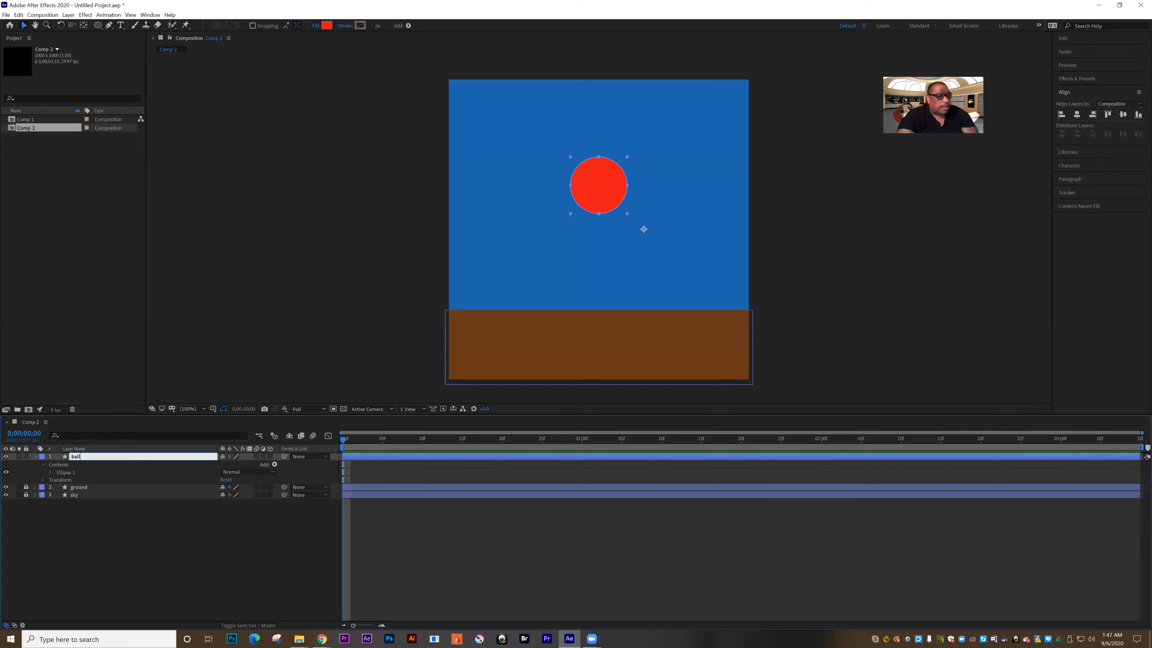
key(Return)
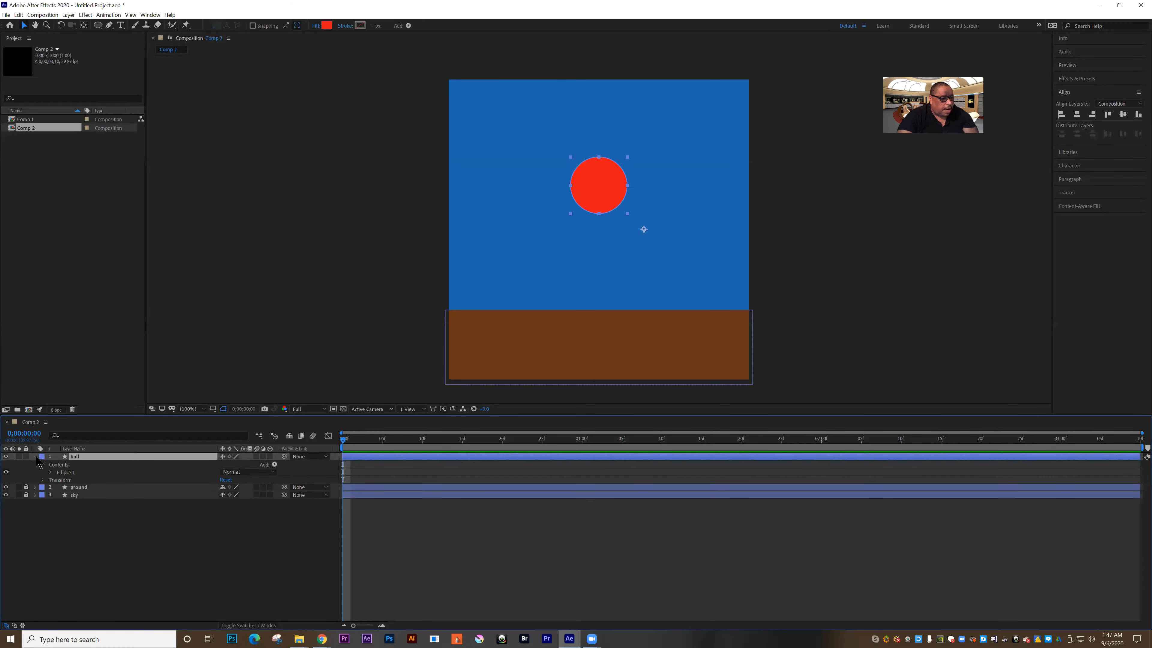
key(u)
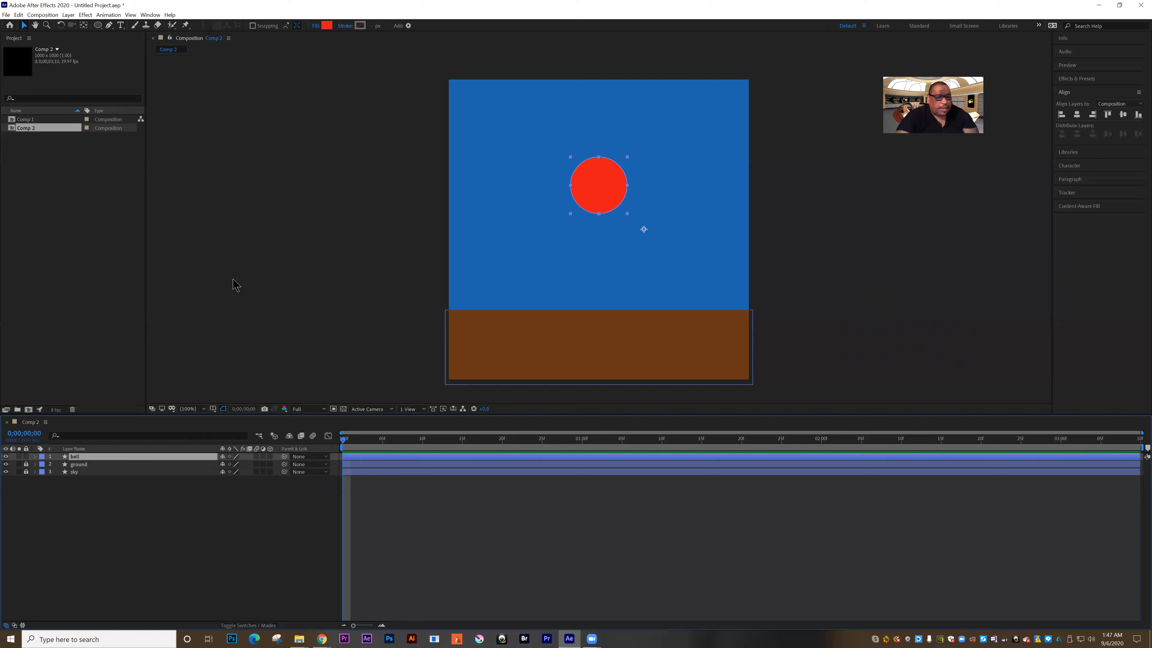
click(266, 245)
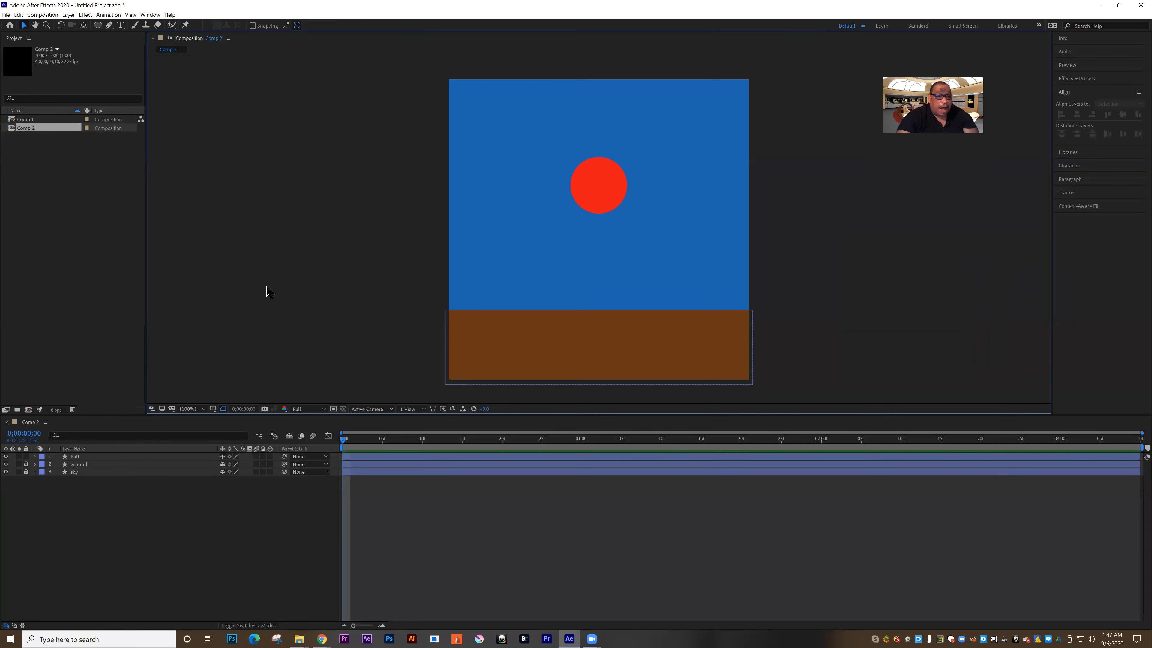
Step: Draw a cloud from five overlapping near-white ellipses on one new shape layer in the sky's upper-left area
click(98, 25)
drag(98, 26, 129, 51)
click(255, 26)
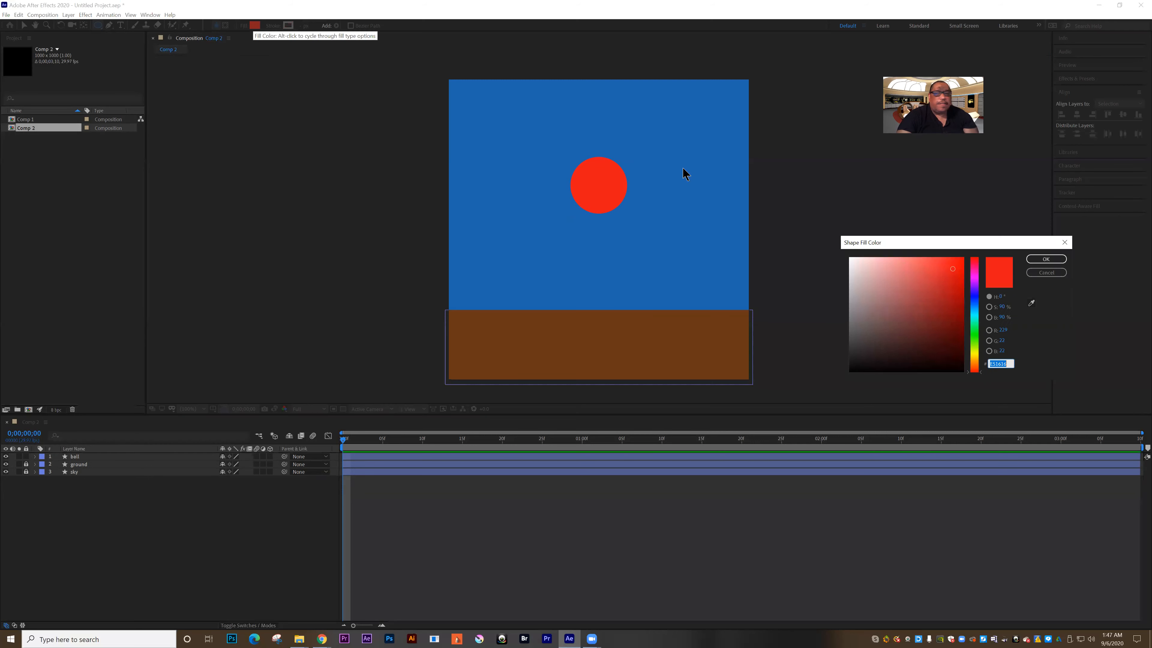
click(849, 260)
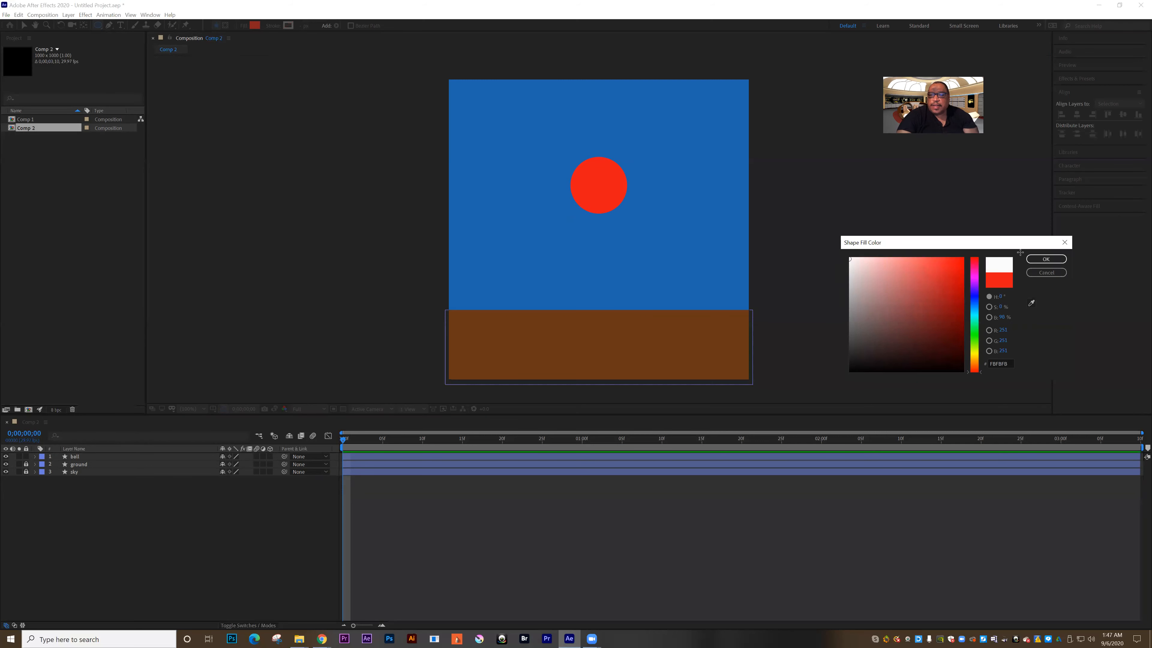
click(1045, 259)
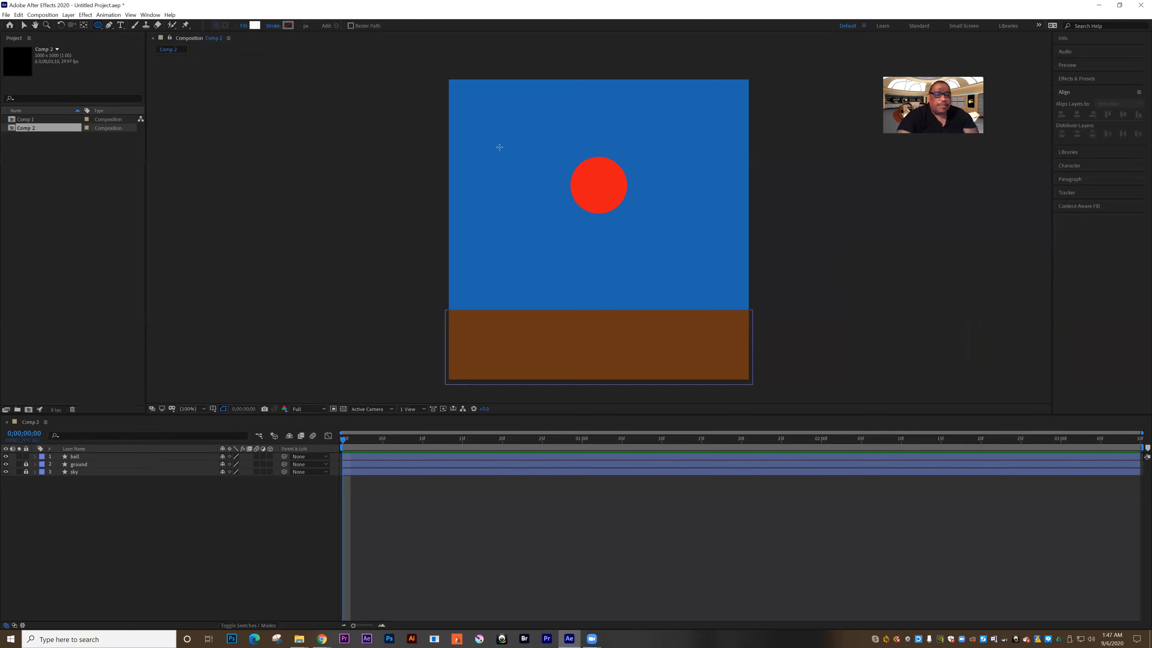
drag(502, 125, 554, 162)
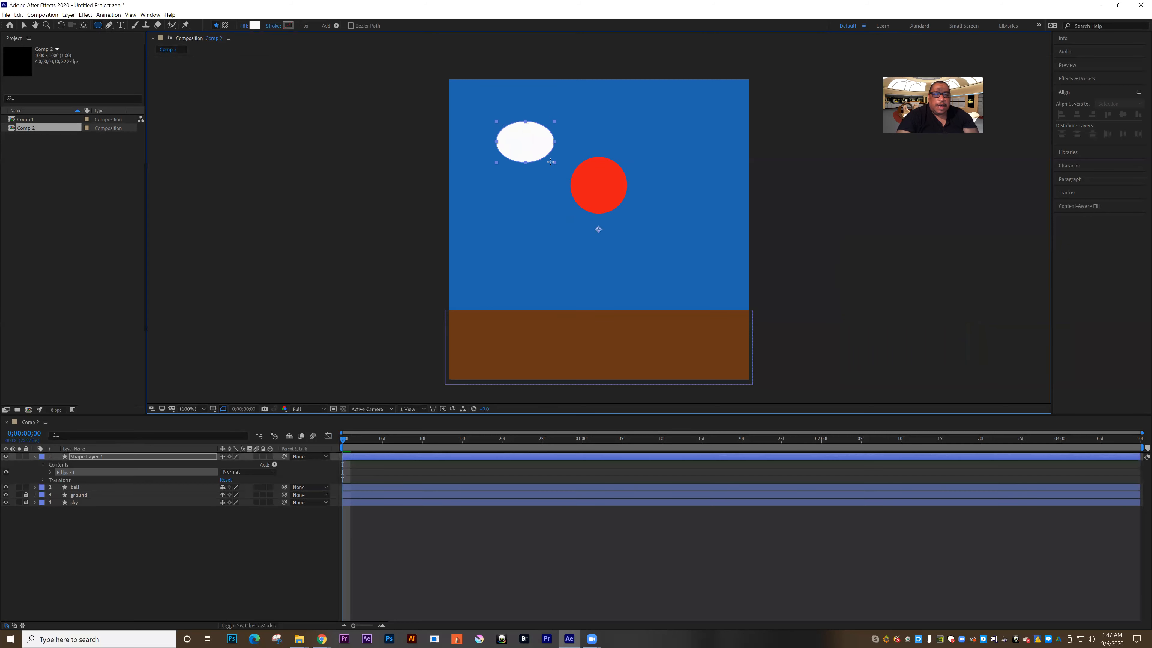
drag(510, 163, 525, 166)
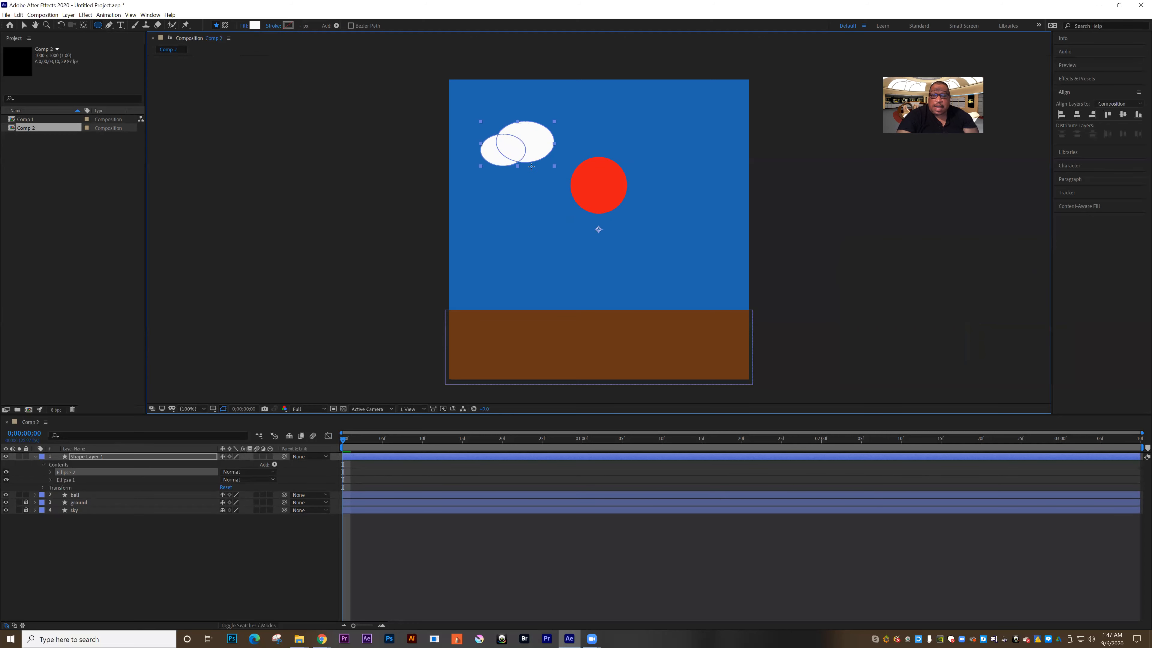
mouse_move(542, 121)
mouse_down()
mouse_move(581, 156)
mouse_move(559, 177)
mouse_move(538, 142)
mouse_up()
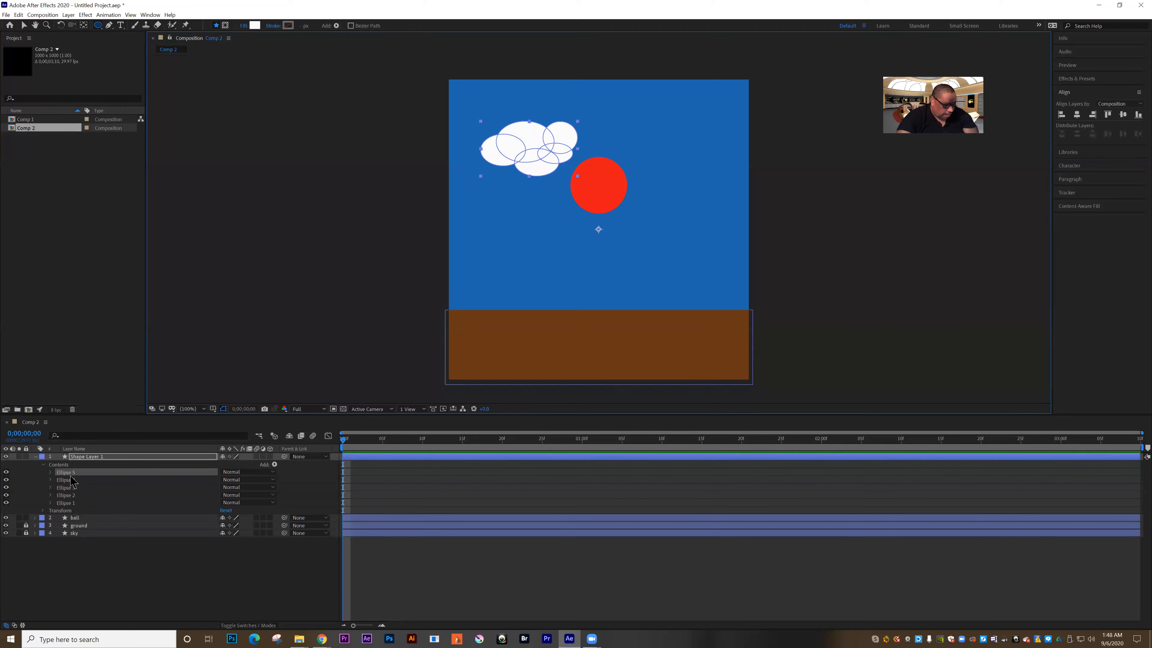
Step: Rename the new cloud's shape layer cloud 1
click(43, 465)
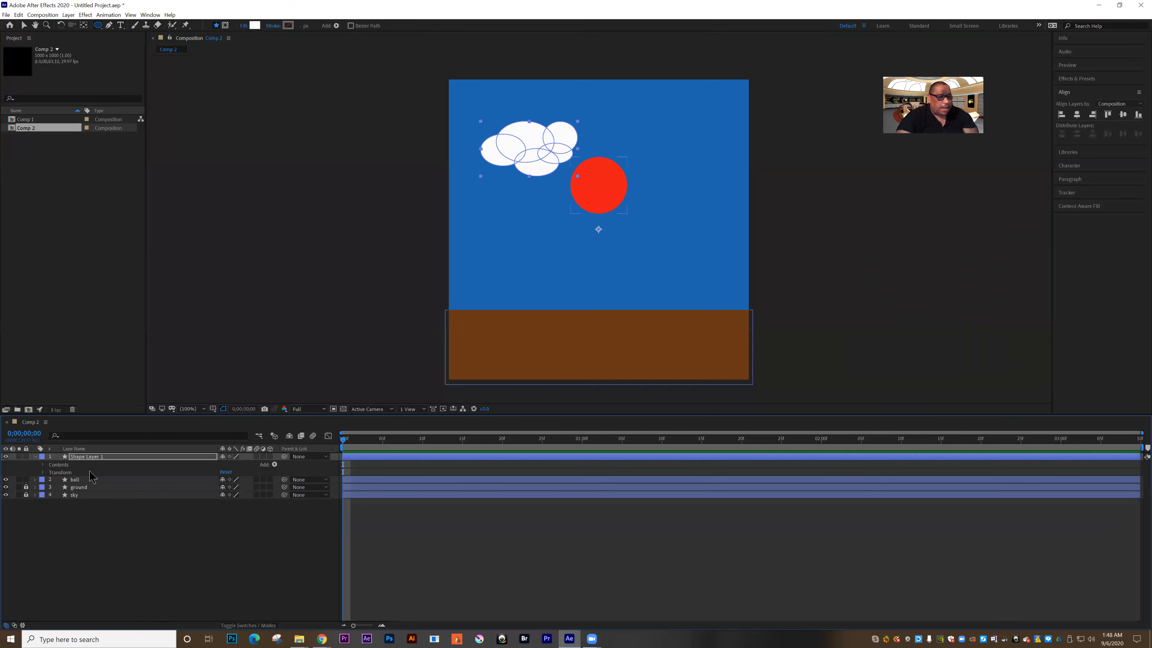
click(82, 458)
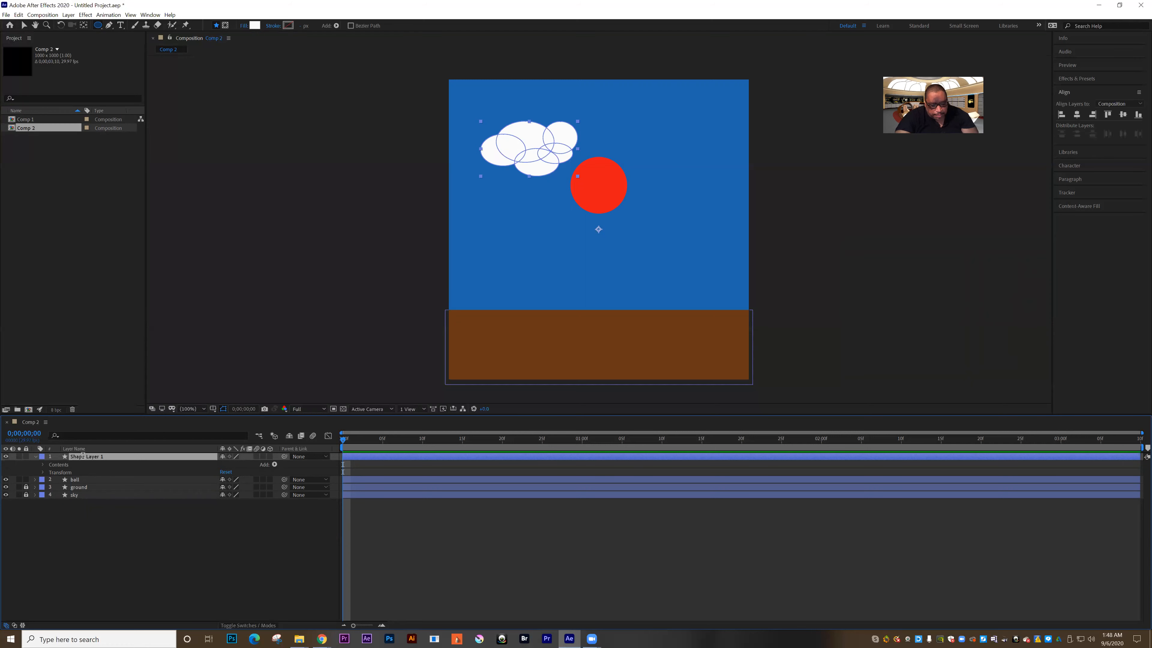
key(Return)
text(cloud)
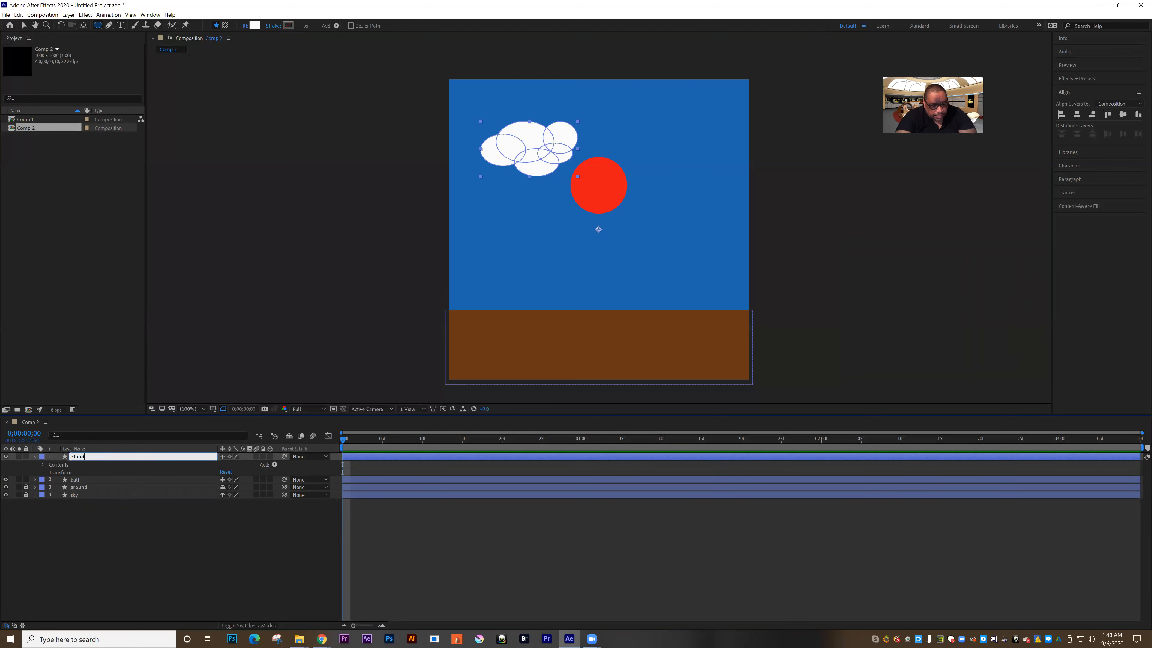
text( 1)
key(Return)
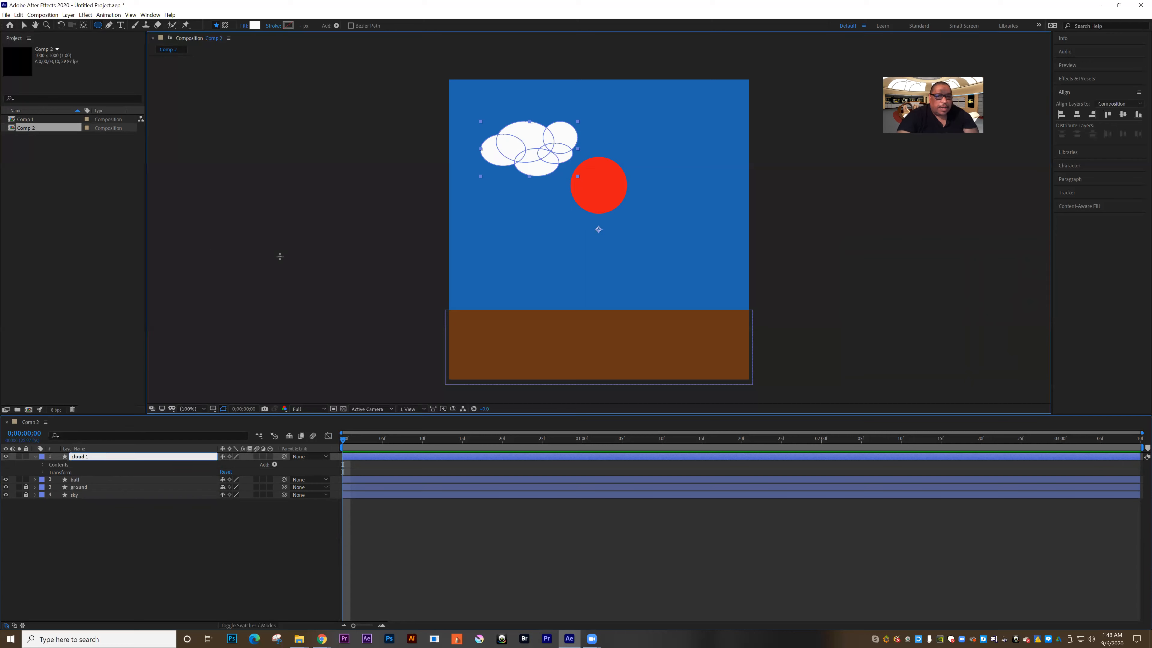
Step: Collapse the cloud 1 layer's properties and deselect the layer with the Selection tool
click(42, 464)
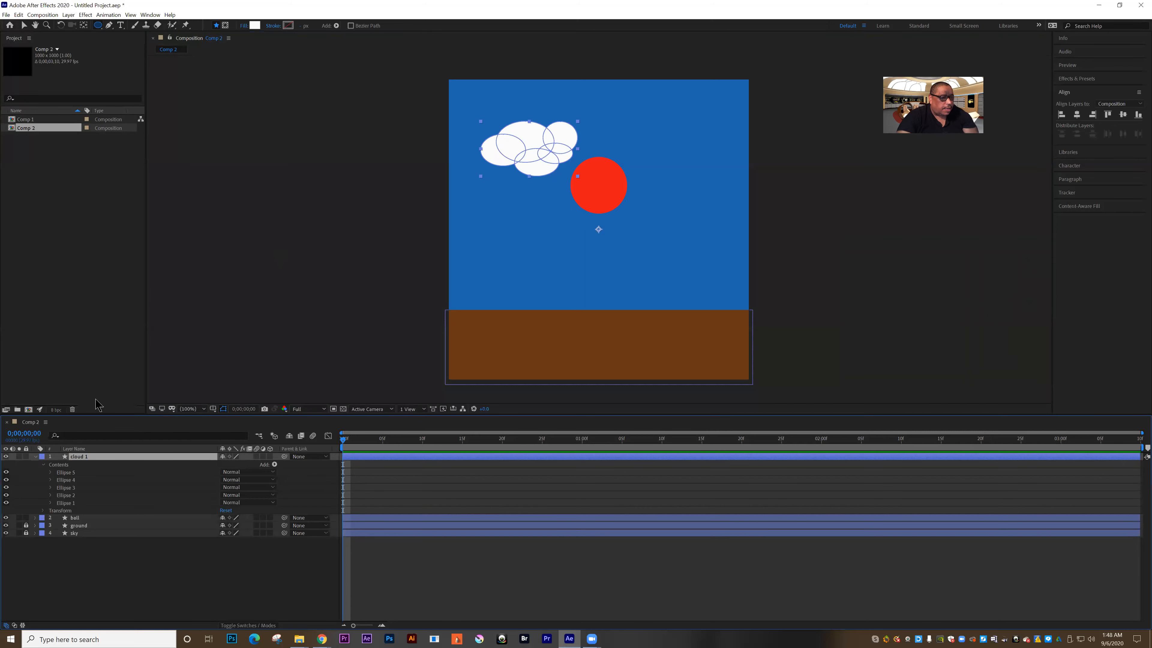
click(35, 457)
click(24, 26)
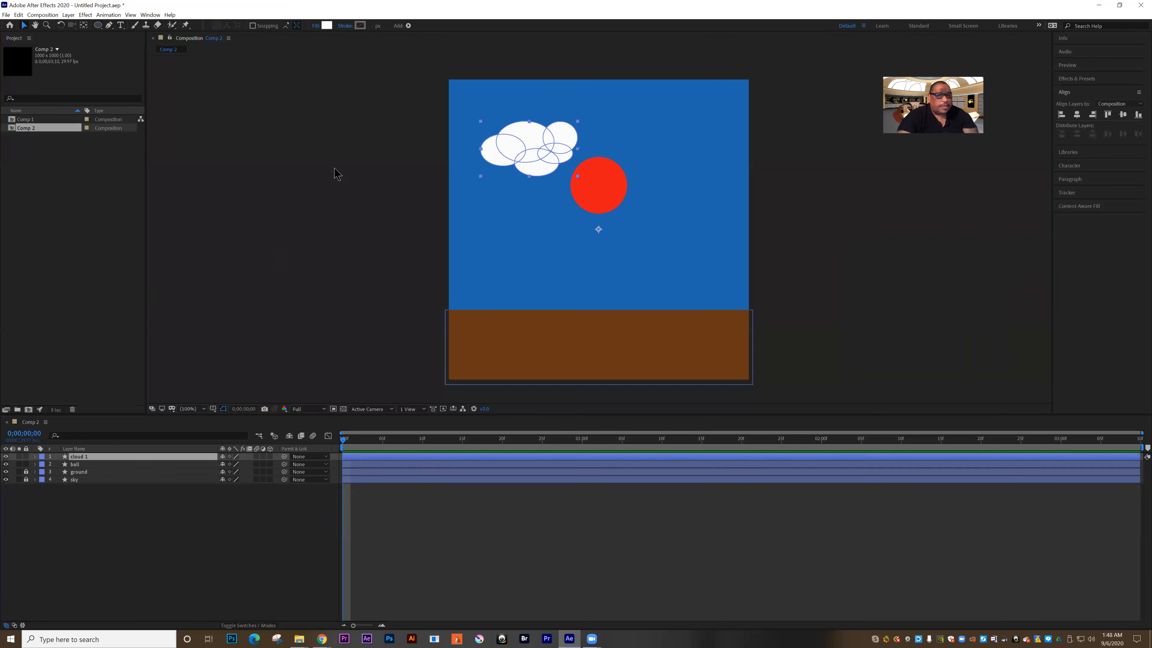
click(334, 172)
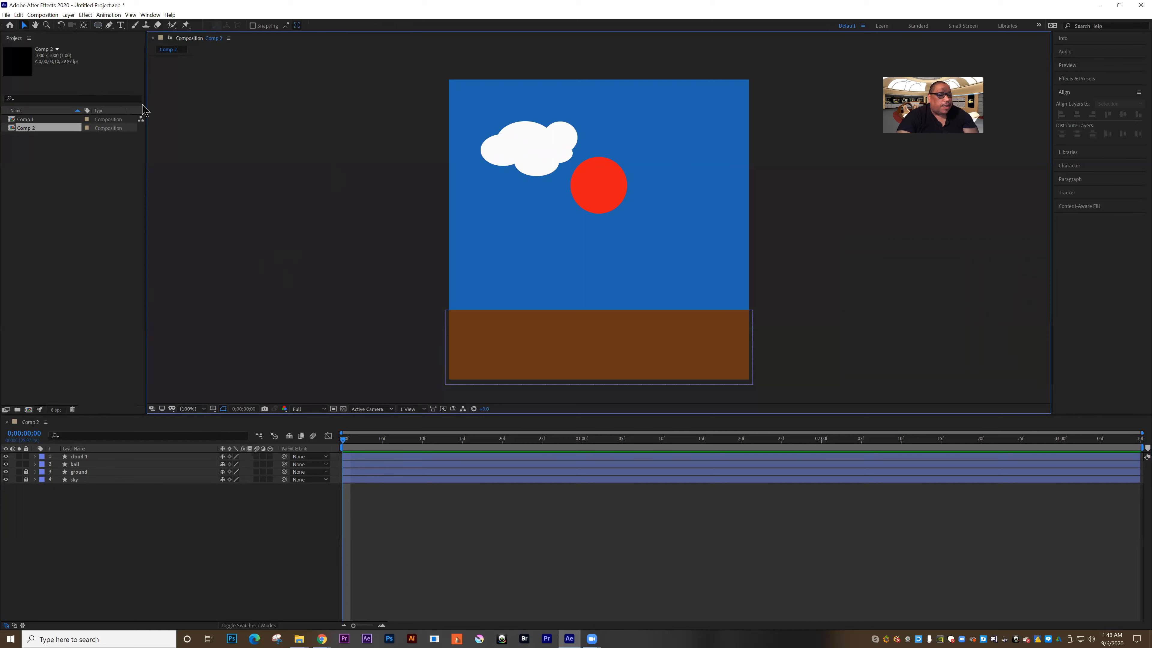
Step: Draw a second white cloud from five overlapping ellipses on its own shape layer in the sky's upper-right area
click(98, 25)
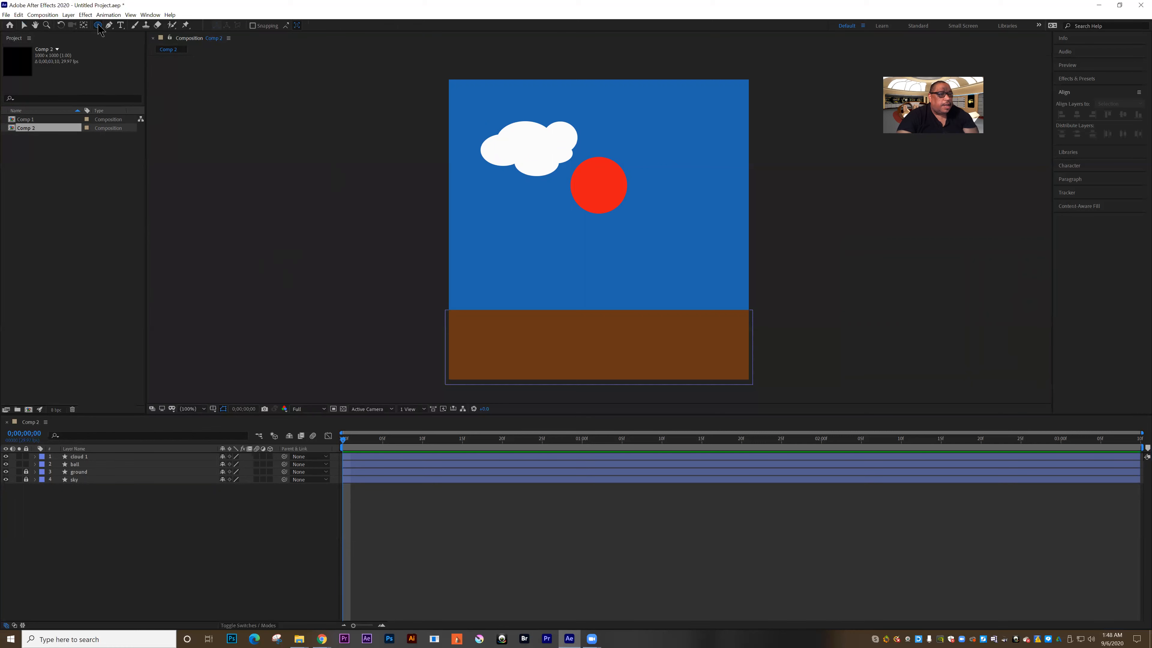
click(303, 270)
mouse_move(649, 105)
mouse_down()
mouse_move(715, 149)
mouse_move(665, 143)
mouse_move(700, 158)
mouse_up()
mouse_move(681, 115)
mouse_down()
mouse_move(733, 146)
mouse_move(684, 102)
mouse_up()
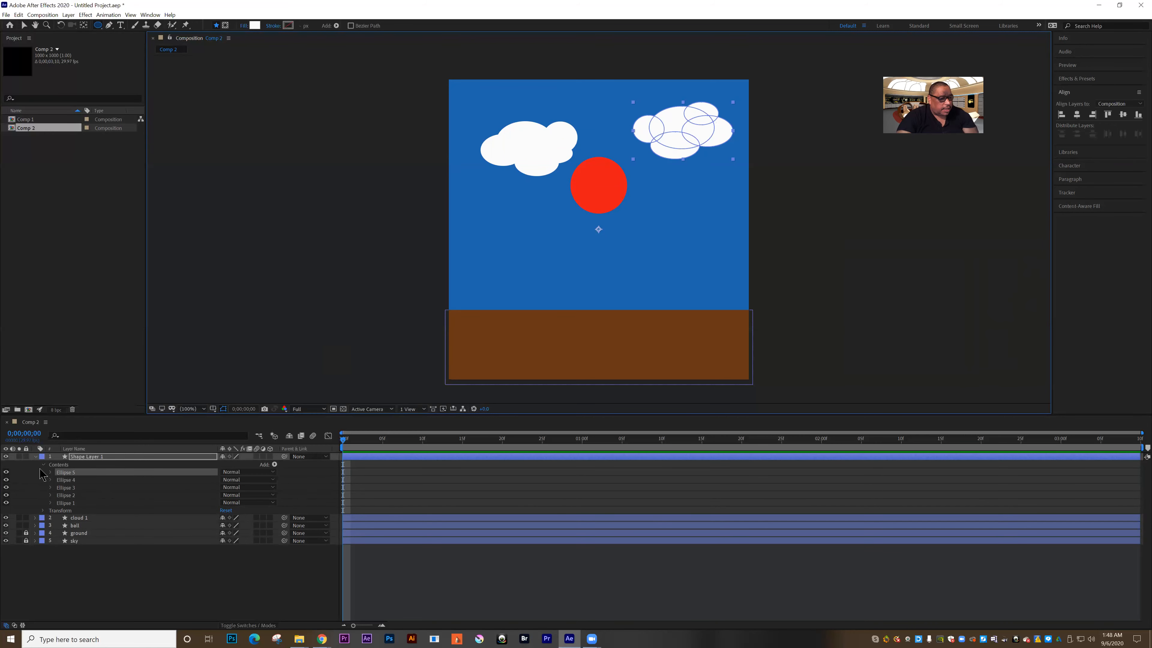
Step: Collapse the second cloud's layer, rename it cloud 2, and deselect it
click(36, 458)
click(100, 458)
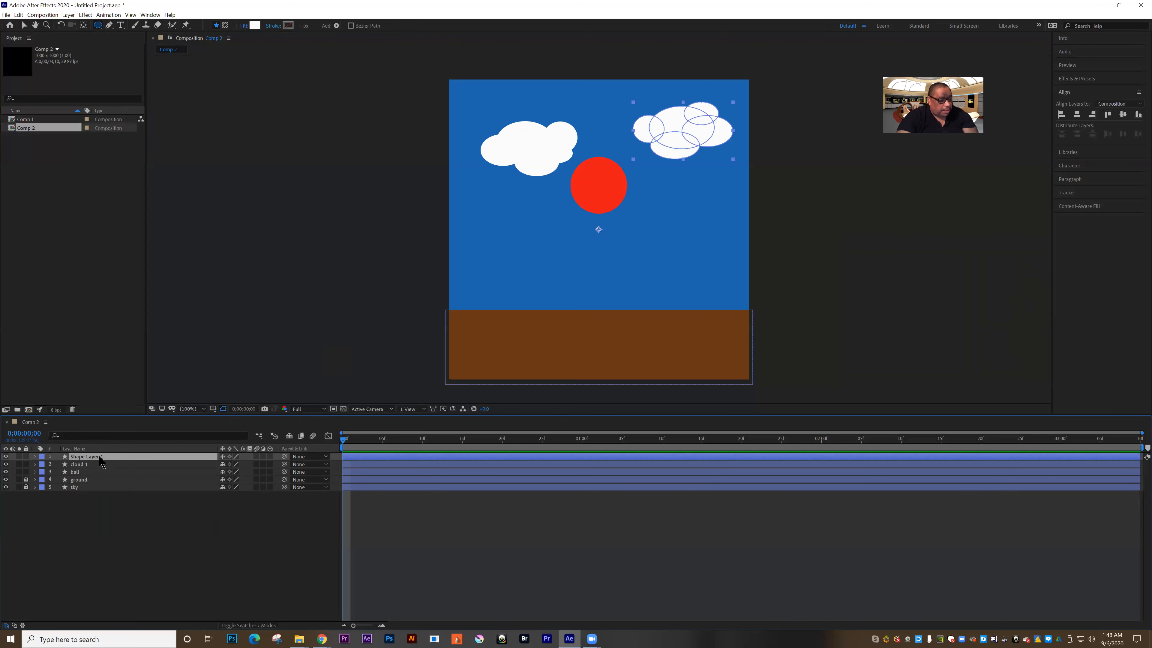
key(Return)
text(c)
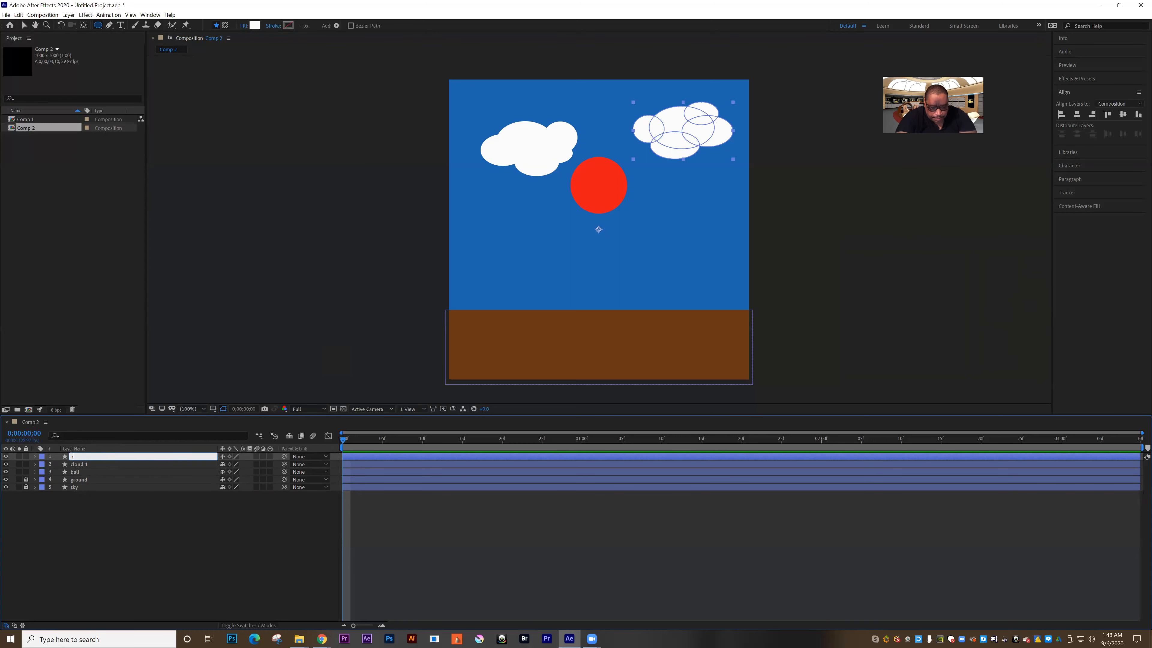
text(loud 2)
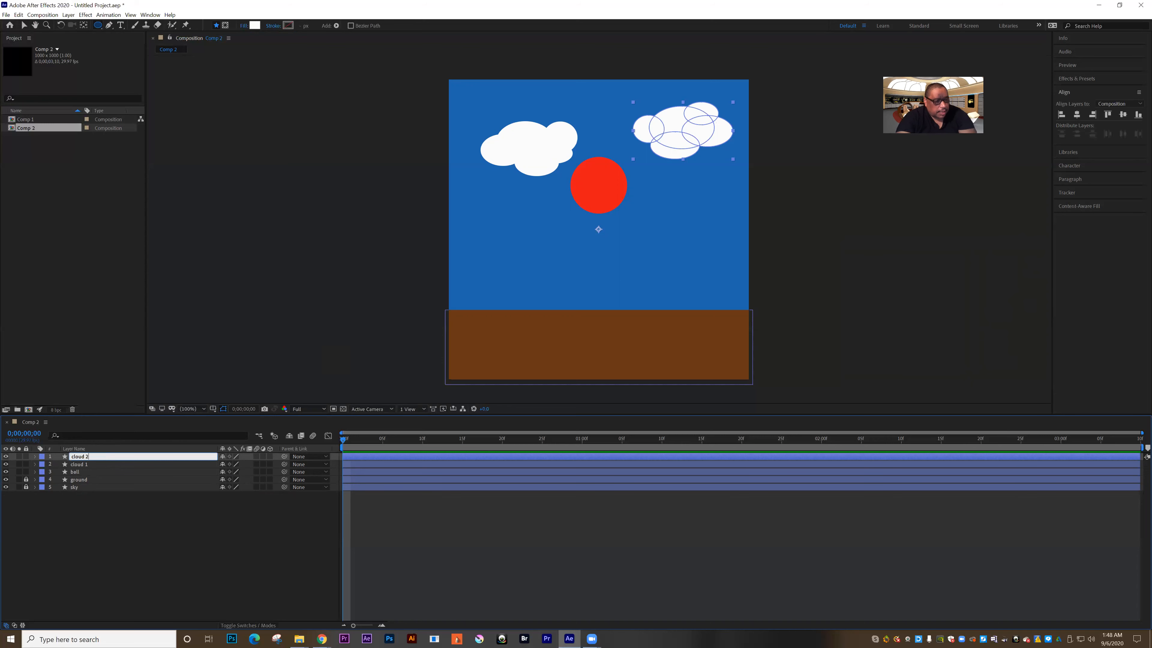
click(78, 521)
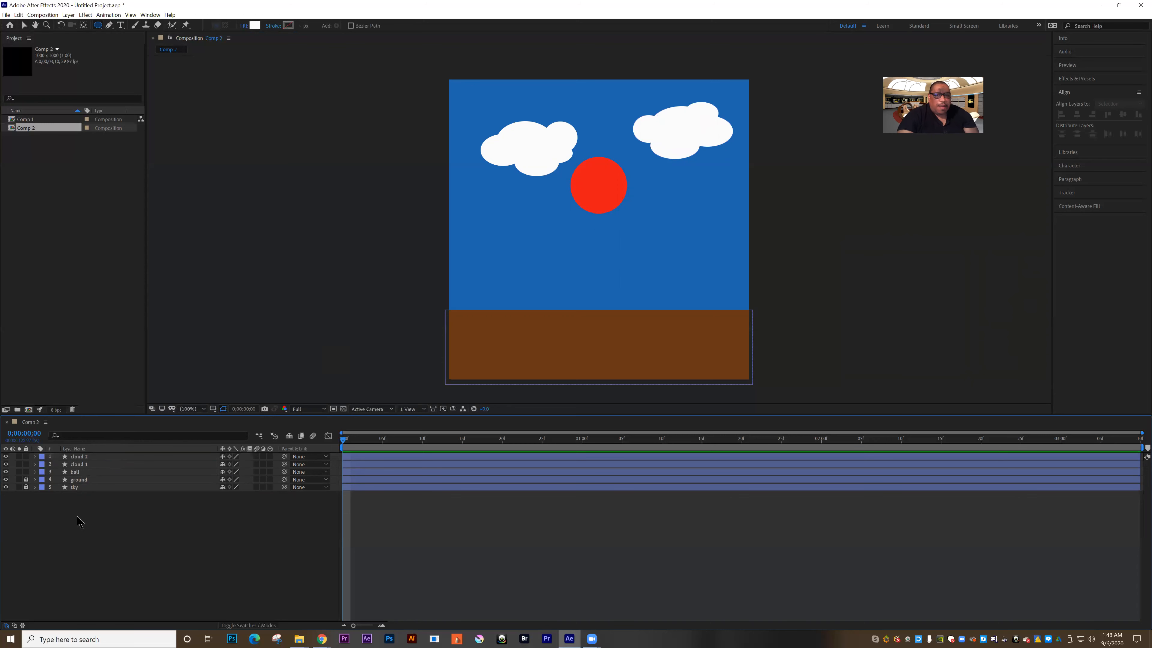